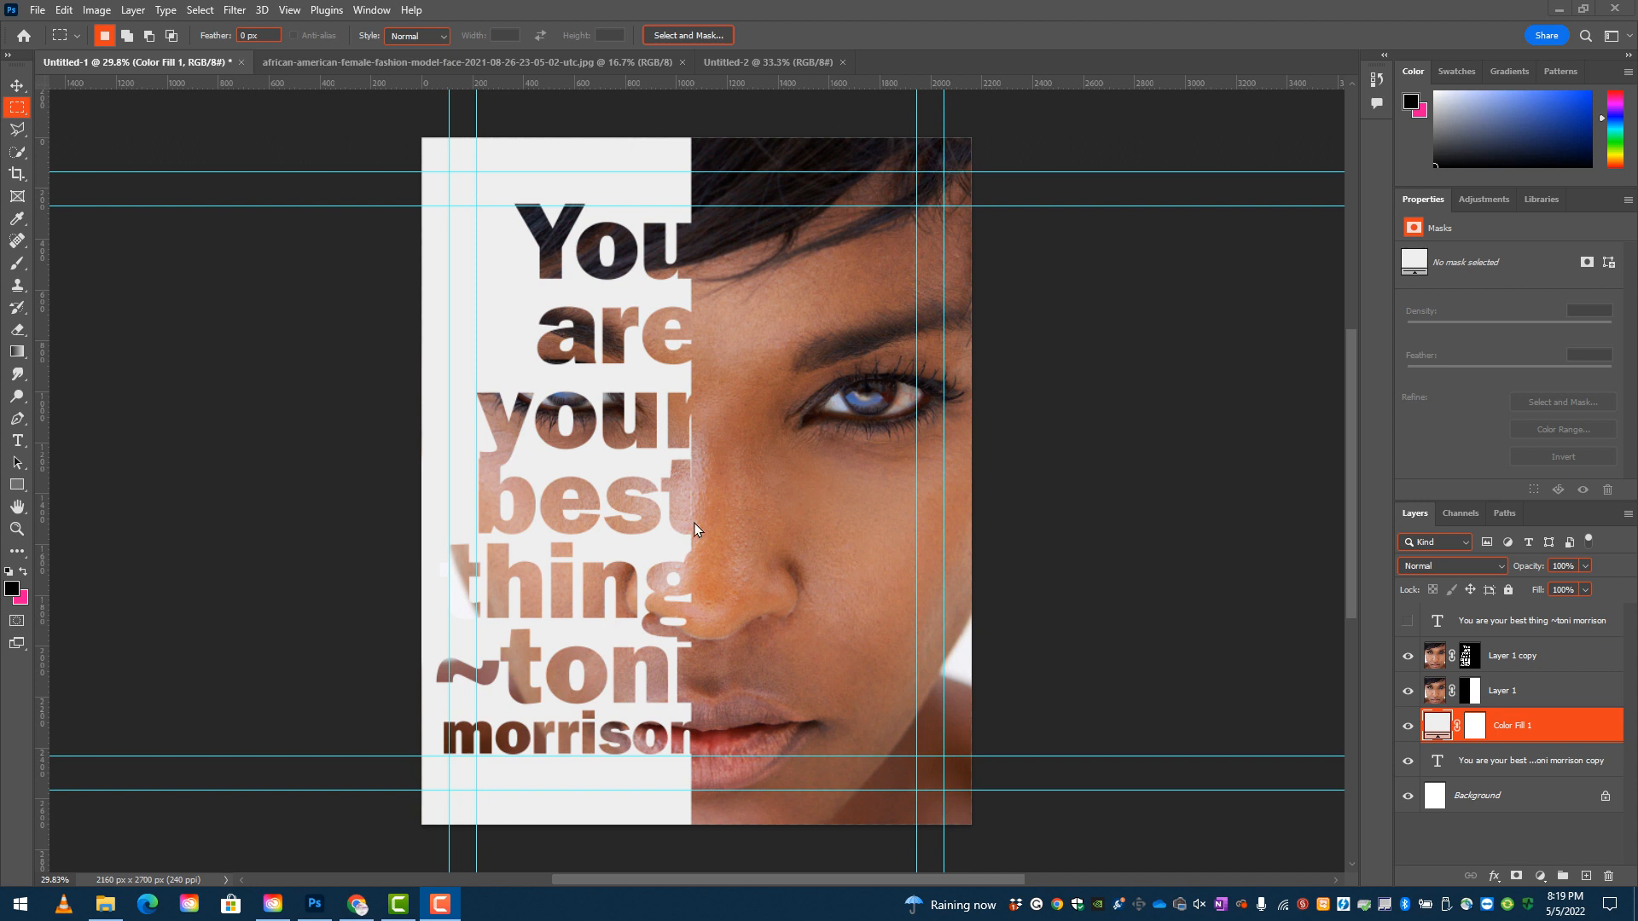
Copy the portrait photo into the Untitled-2 document and place it so the face fills the canvas
{"action": "left_click", "coordinate": [764, 61]}
{"action": "left_click", "coordinate": [565, 63]}
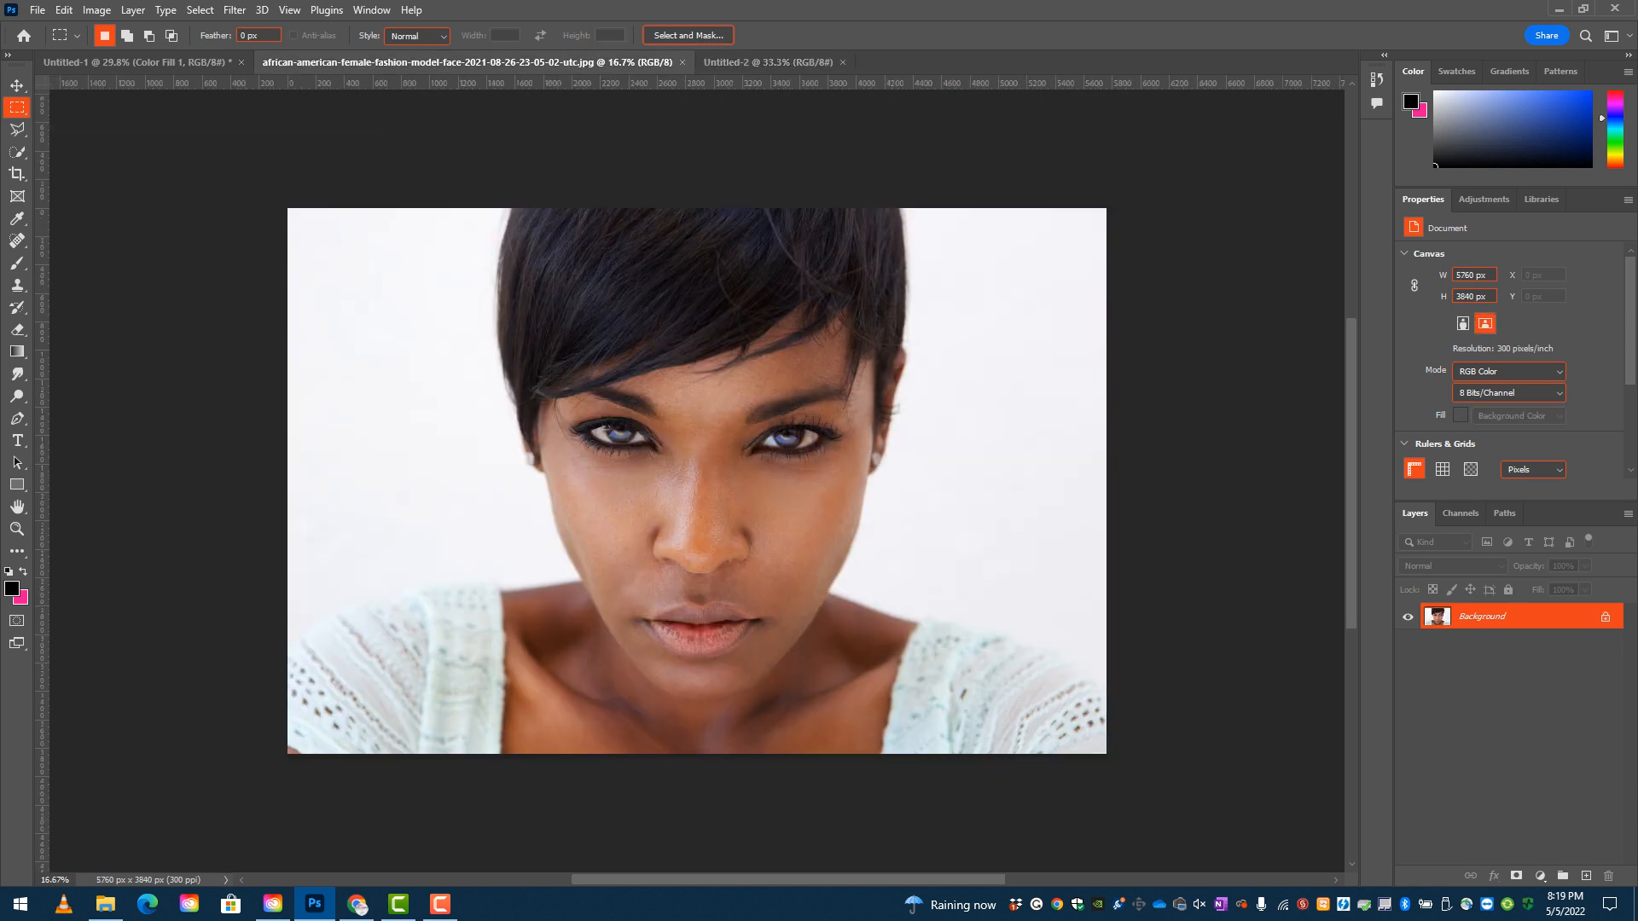
{"action": "left_click", "coordinate": [17, 85]}
{"action": "left_click_drag", "start_coordinate": [752, 99], "coordinate": [734, 508]}
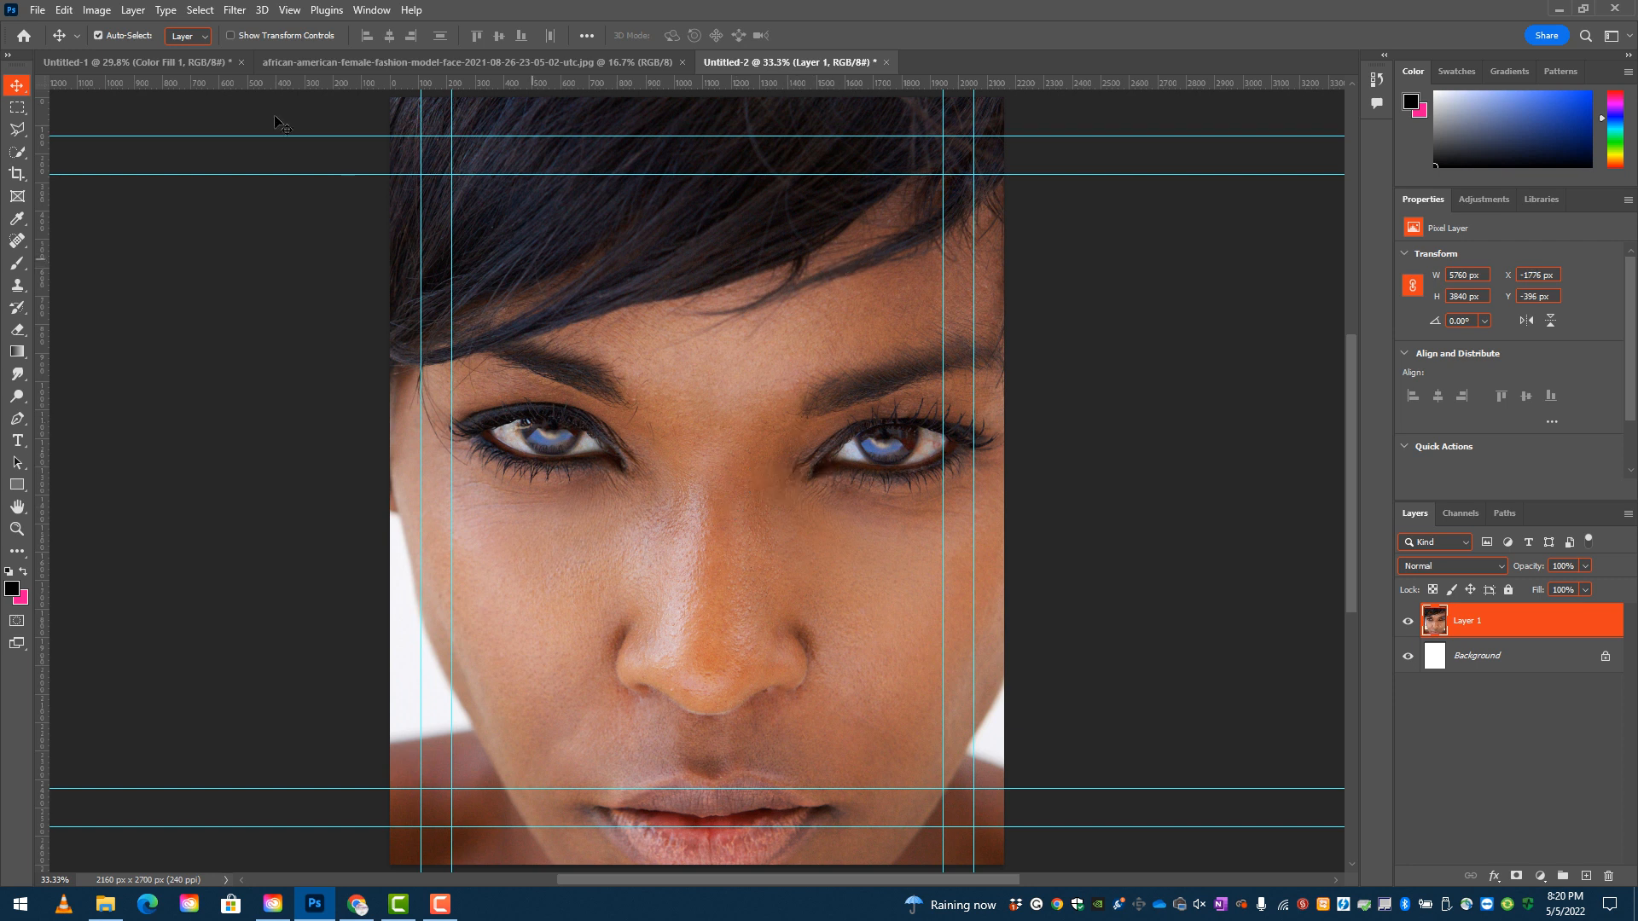
Duplicate the portrait layer and hide the duplicate
{"action": "left_click", "coordinate": [16, 108]}
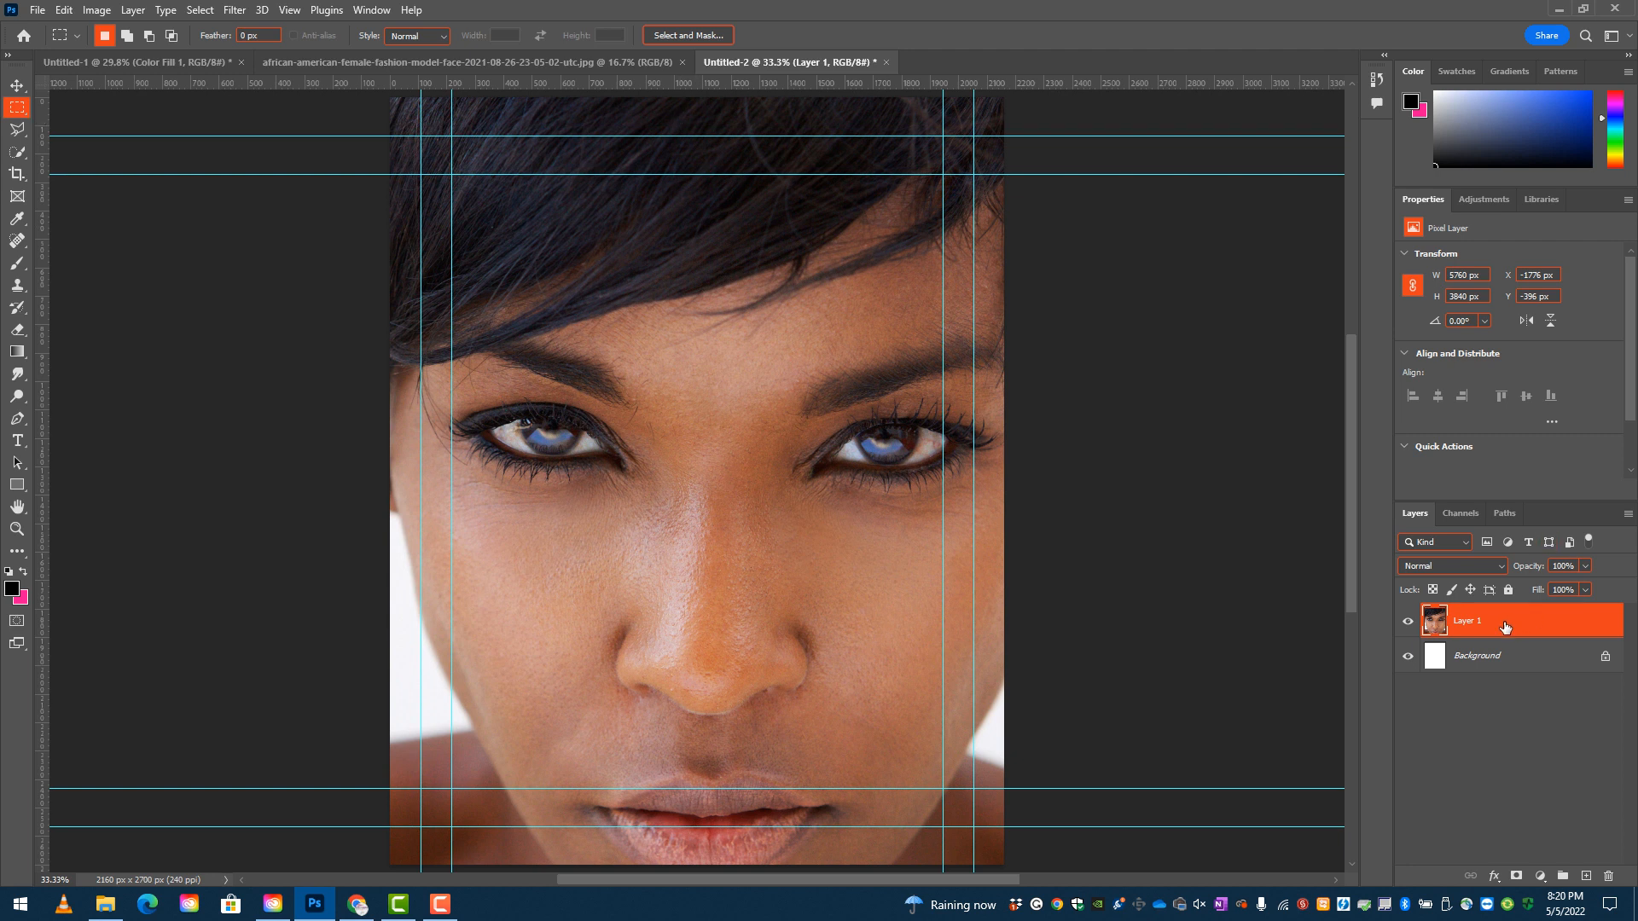
{"action": "key", "text": "ctrl+j"}
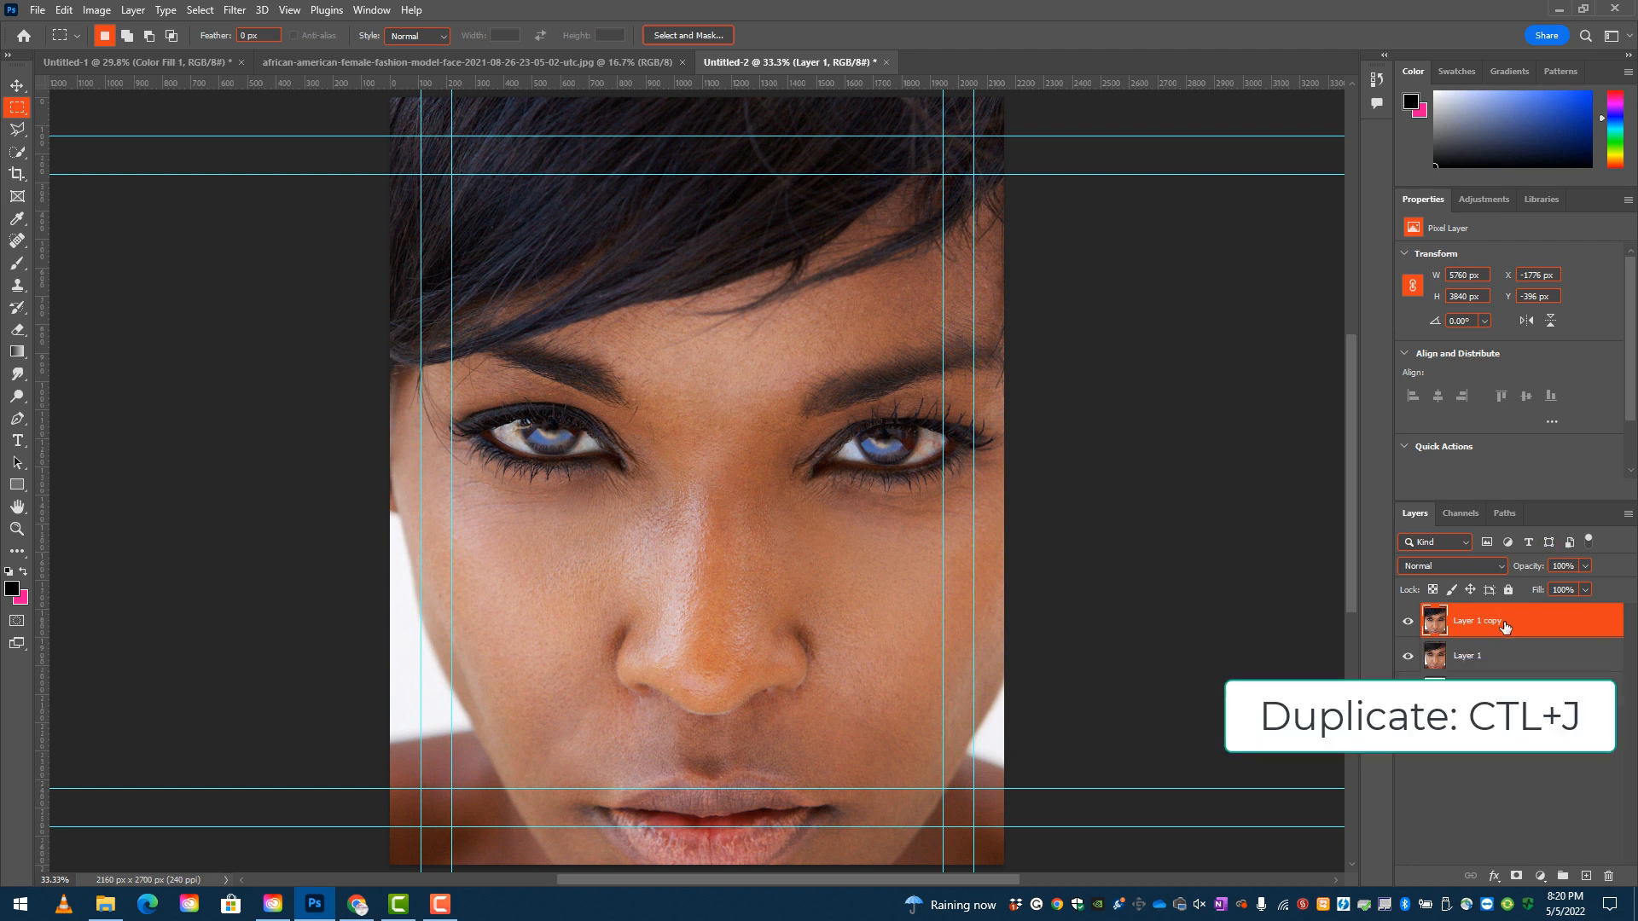
{"action": "left_click", "coordinate": [1408, 621]}
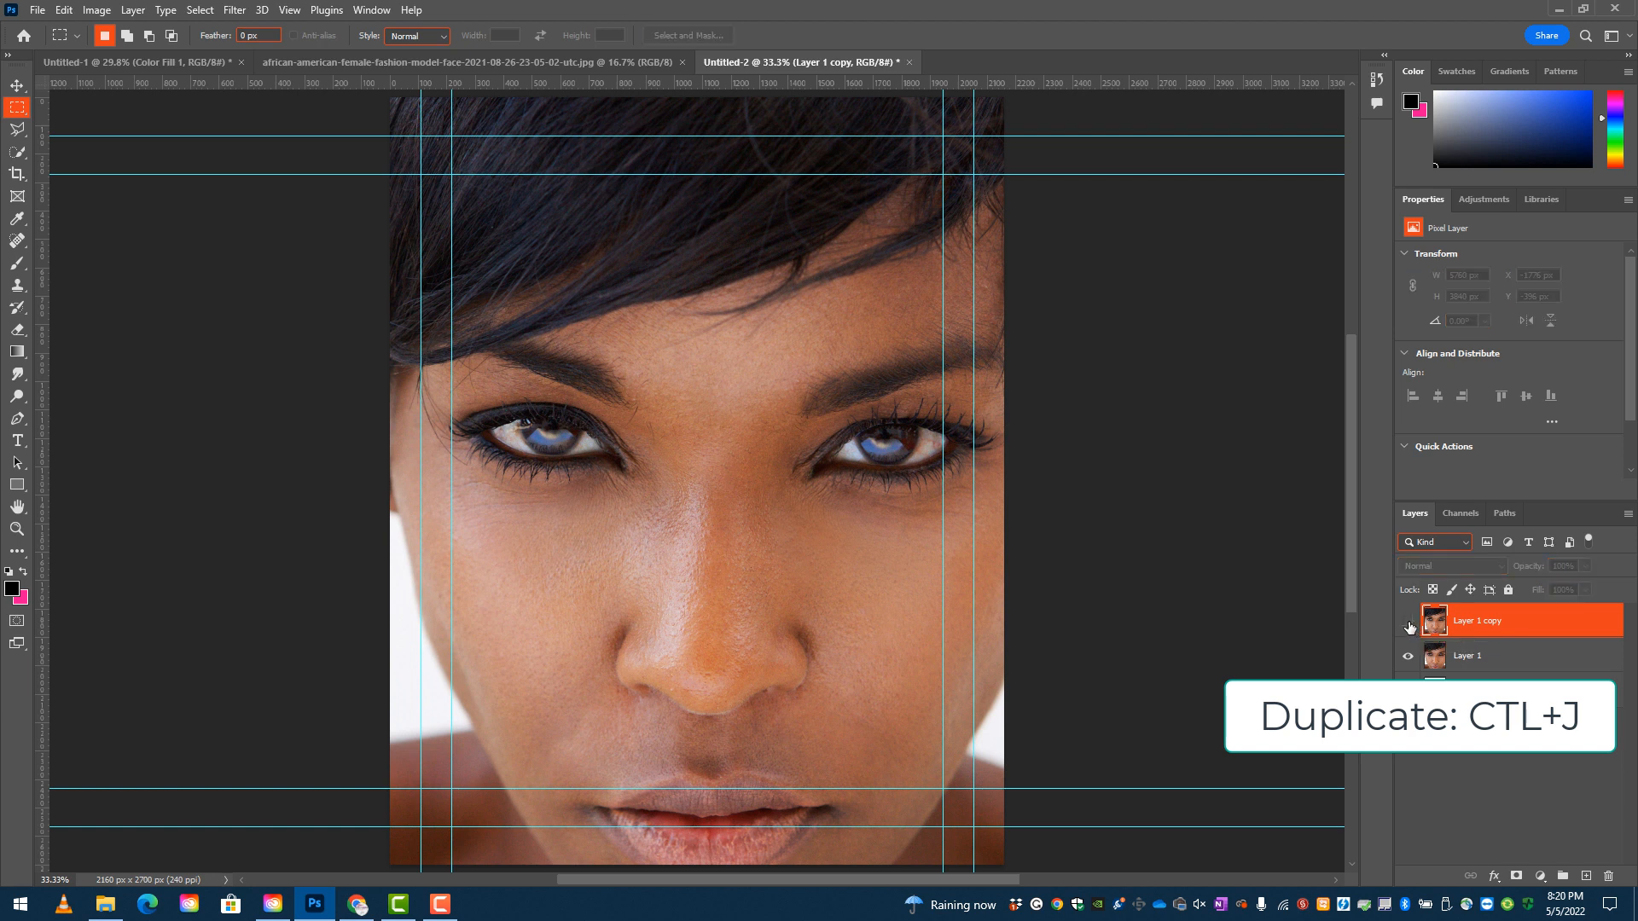
Mask Layer 1 with a rectangular selection so only the right part of the face shows, and make Layer 1 copy visible
{"action": "left_click", "coordinate": [1481, 656]}
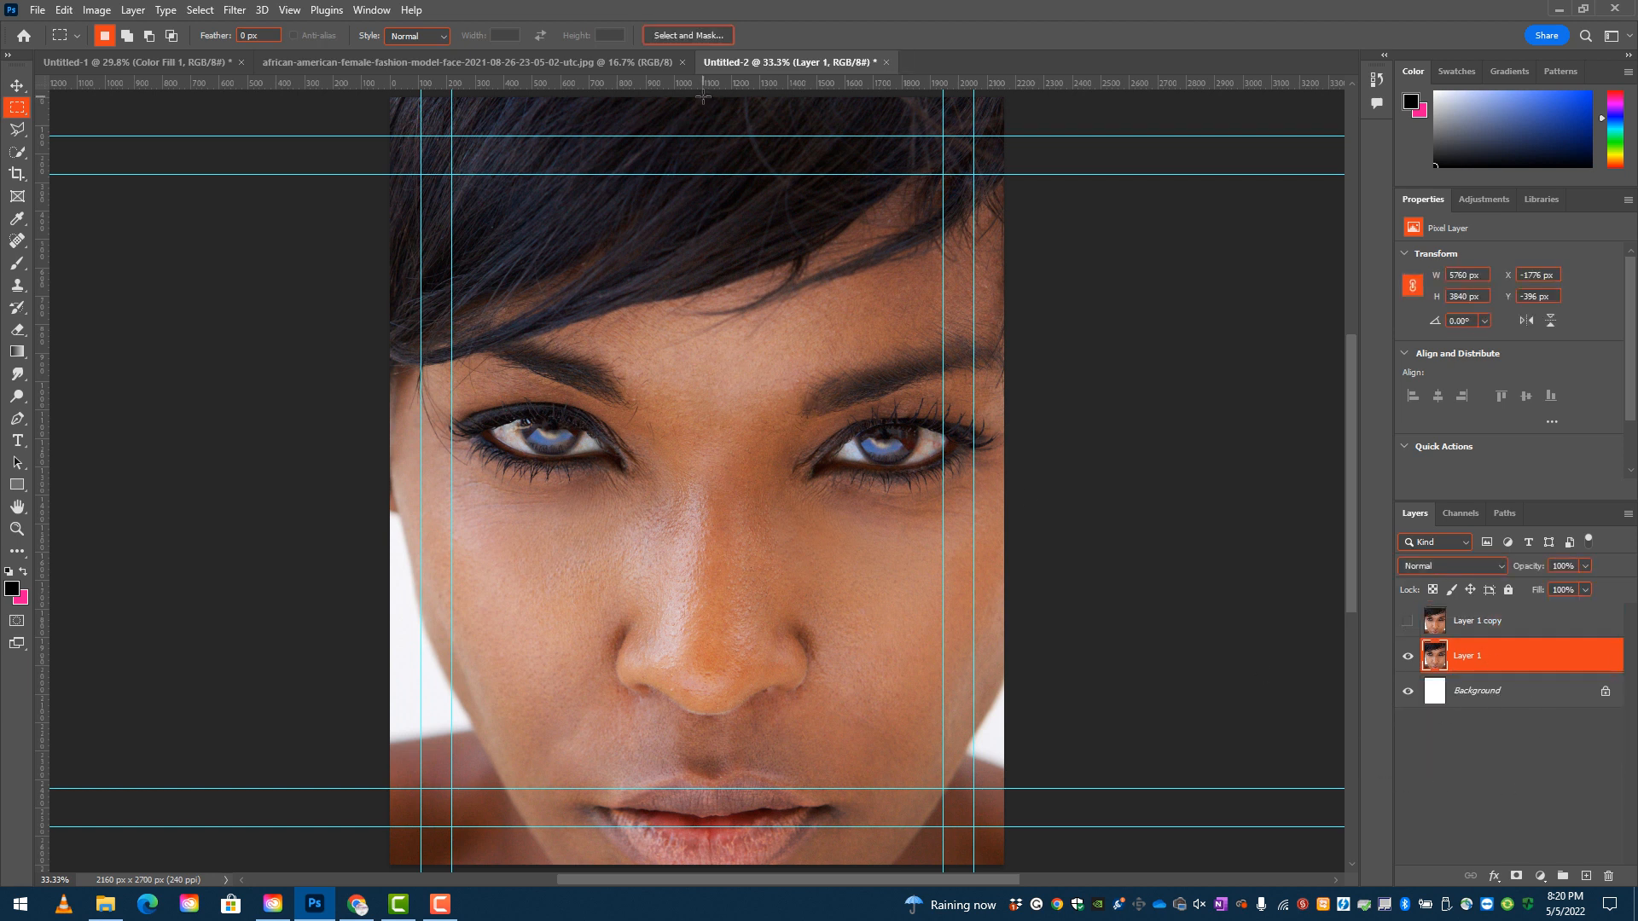
{"action": "left_click_drag", "start_coordinate": [702, 96], "coordinate": [1042, 789]}
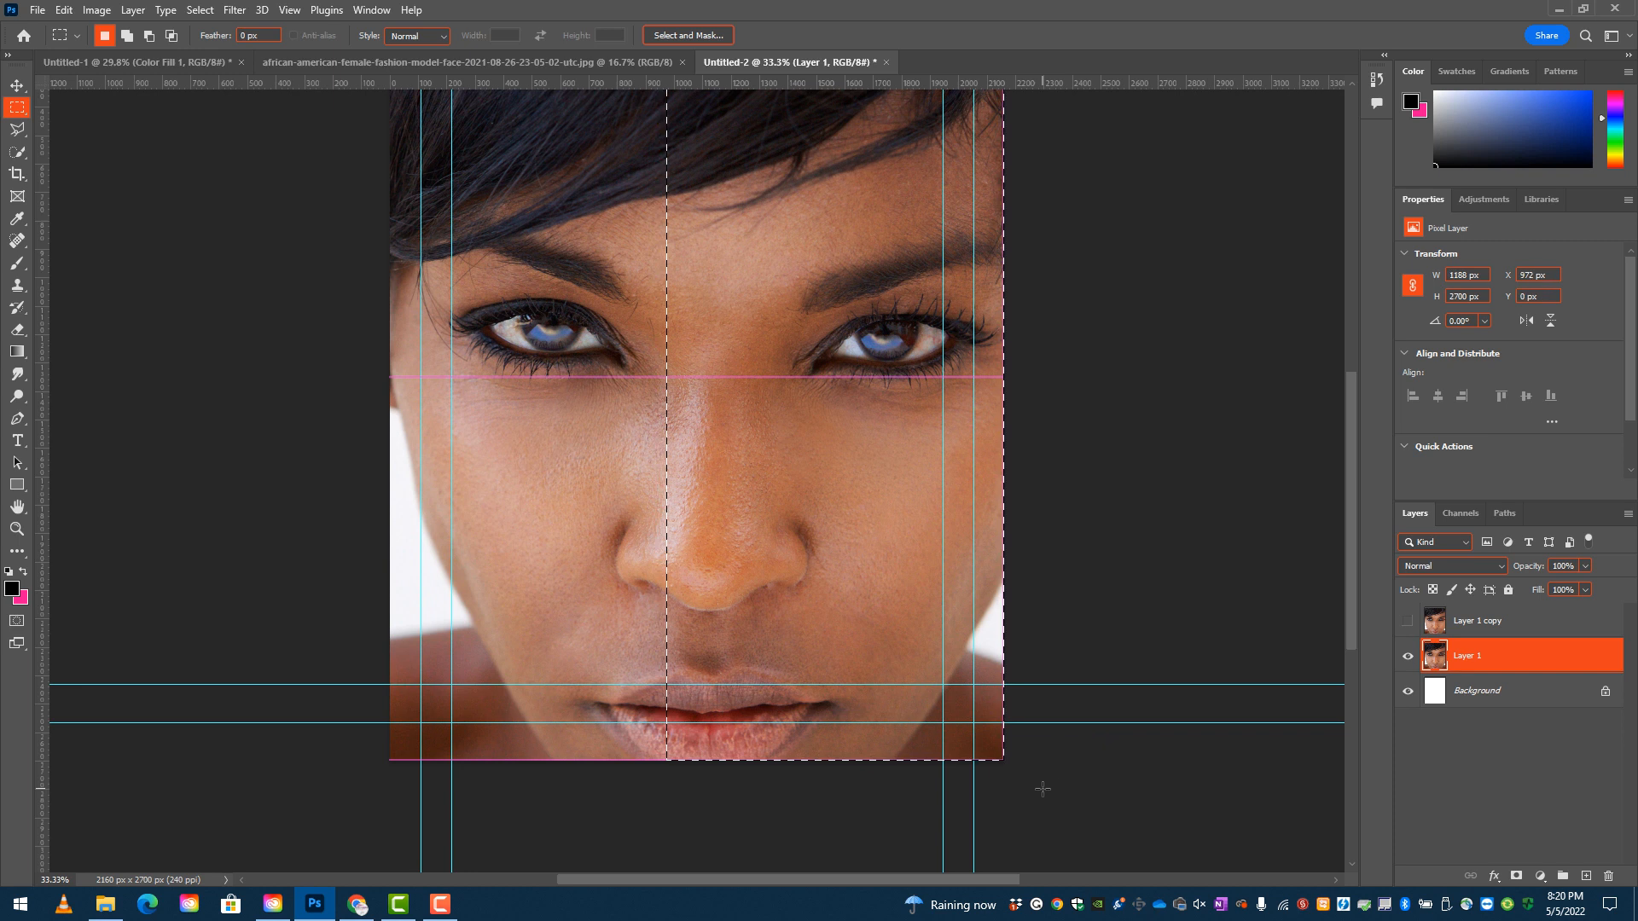
{"action": "left_click", "coordinate": [1515, 878]}
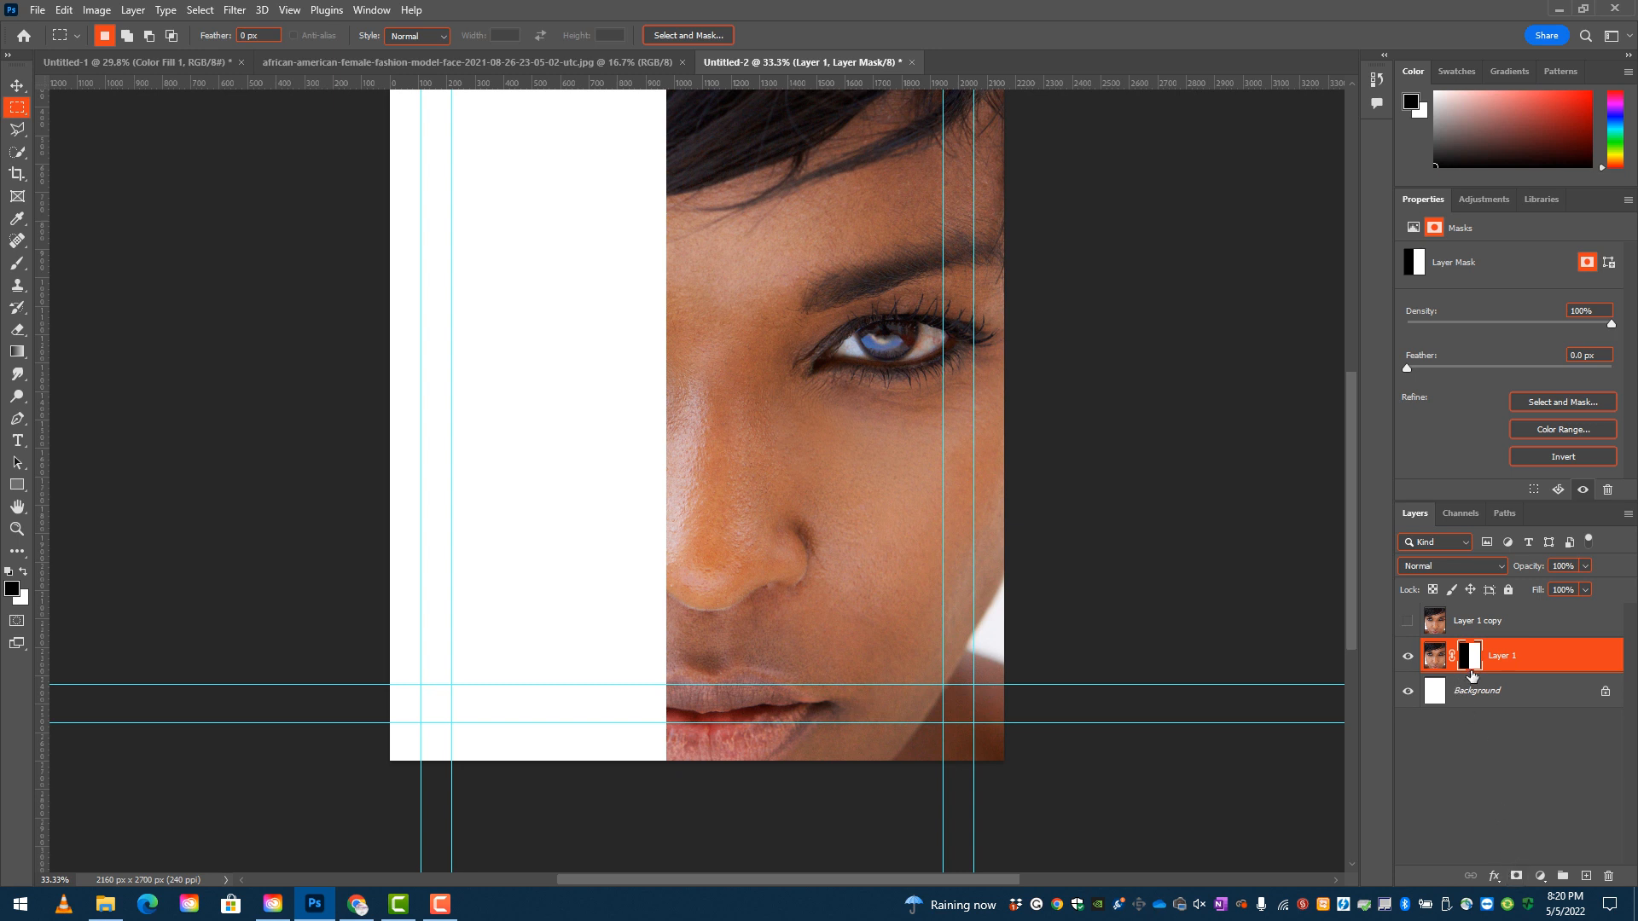
{"action": "left_click", "coordinate": [1492, 622]}
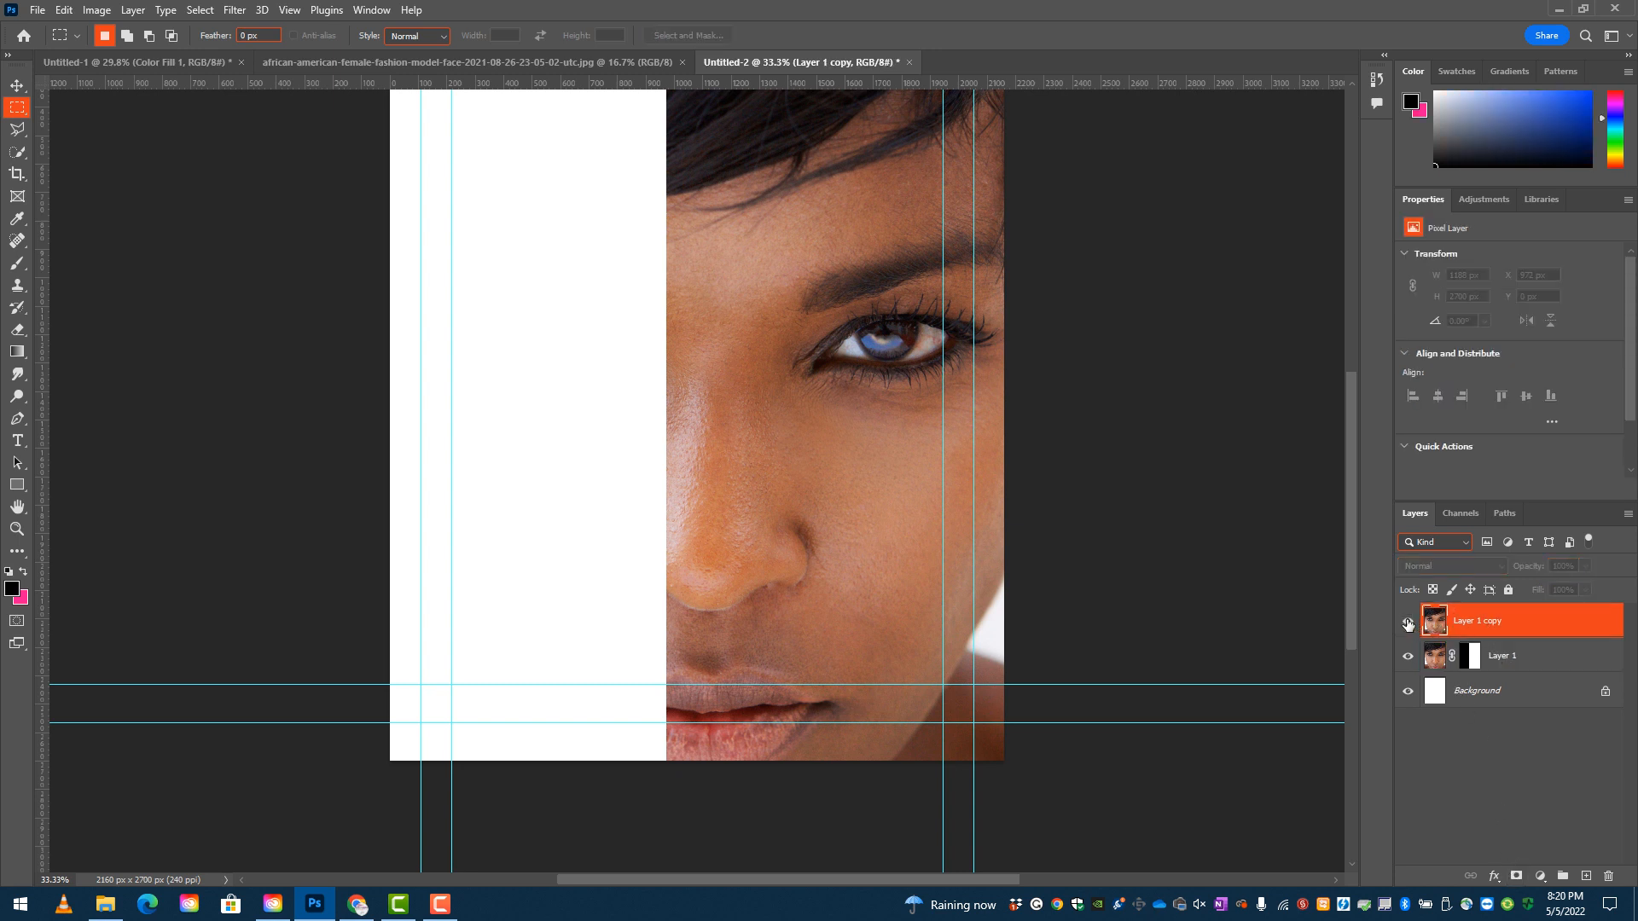
{"action": "left_click", "coordinate": [1409, 624]}
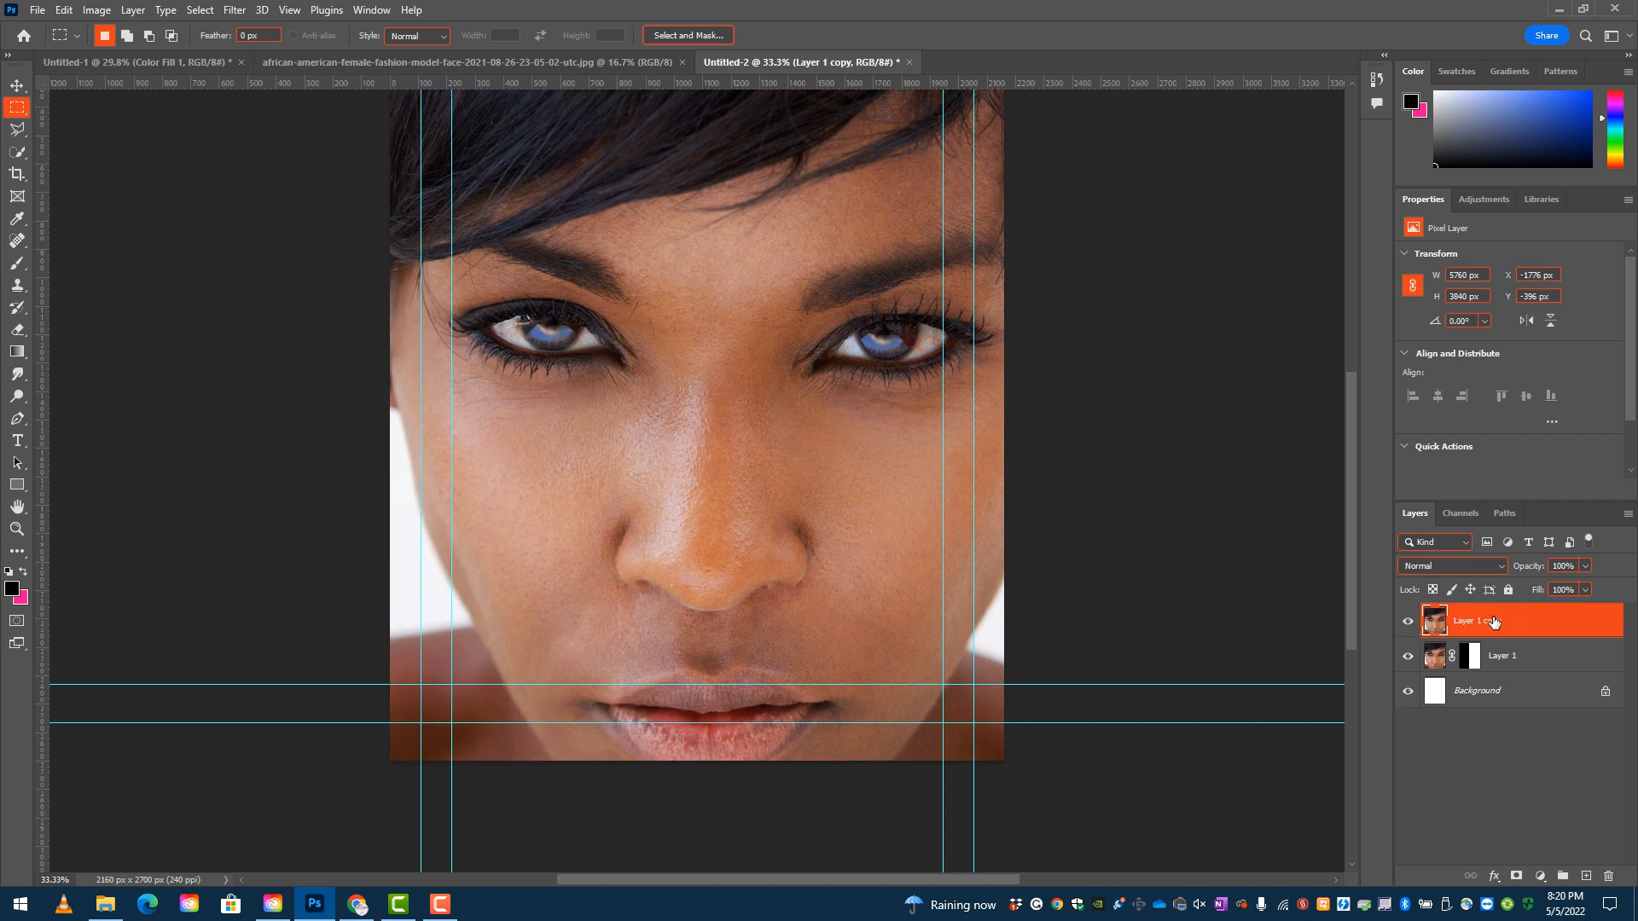
Copy the "You are your best thing ~toni morrison" text layer from Untitled-1 into Untitled-2 and position it over the blank left half
{"action": "left_click", "coordinate": [199, 64]}
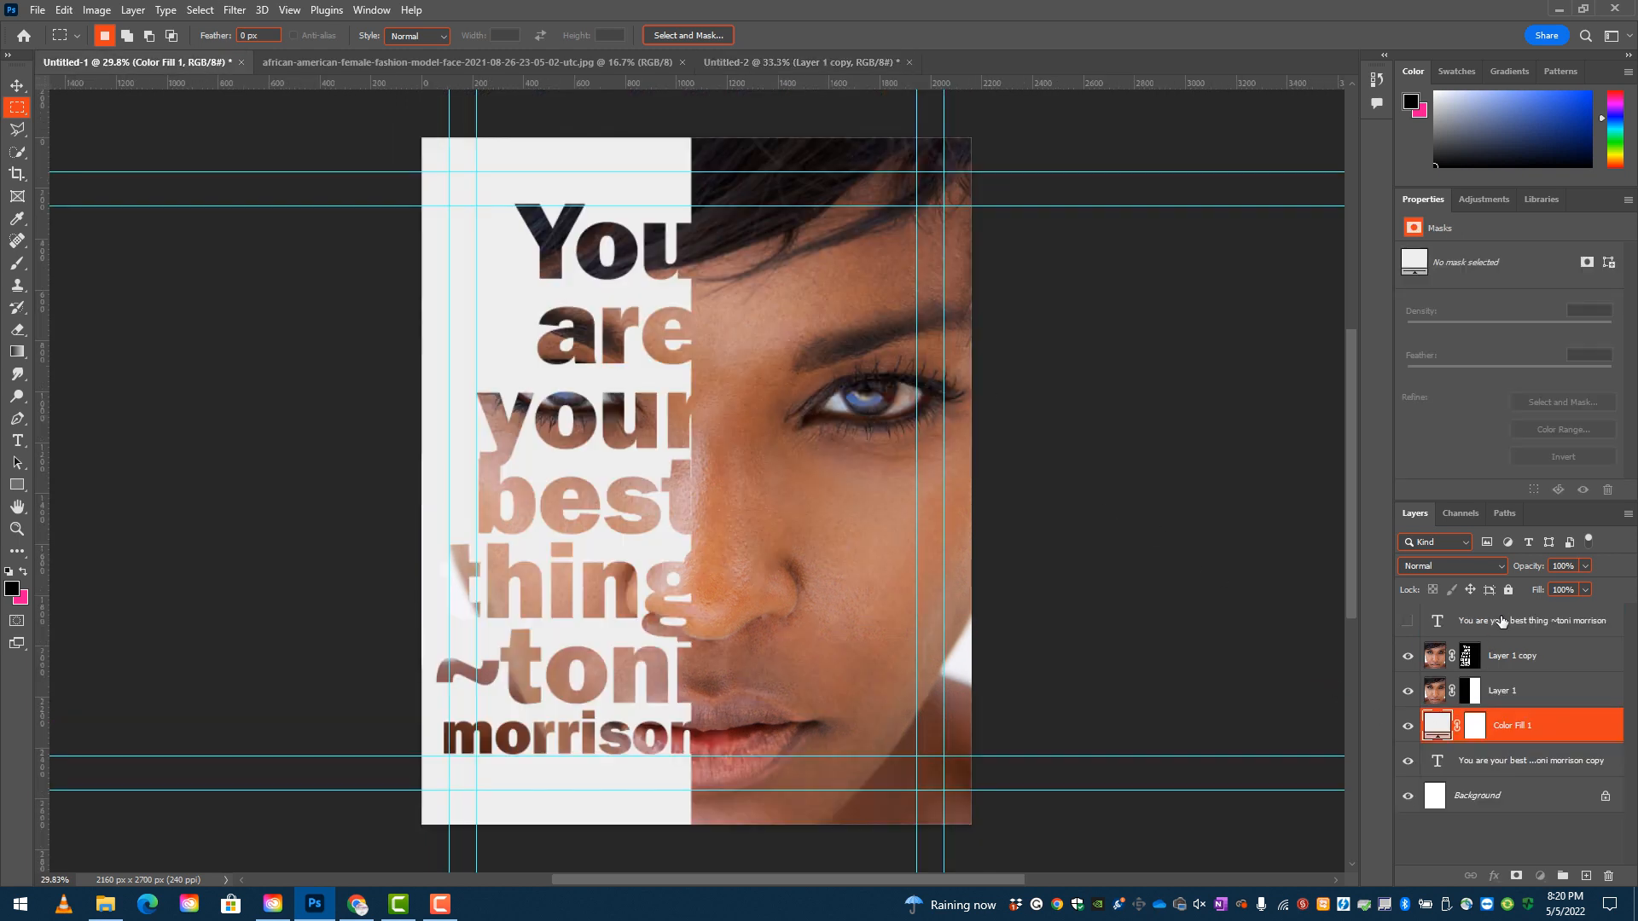
{"action": "left_click", "coordinate": [1407, 621]}
{"action": "left_click", "coordinate": [1527, 621]}
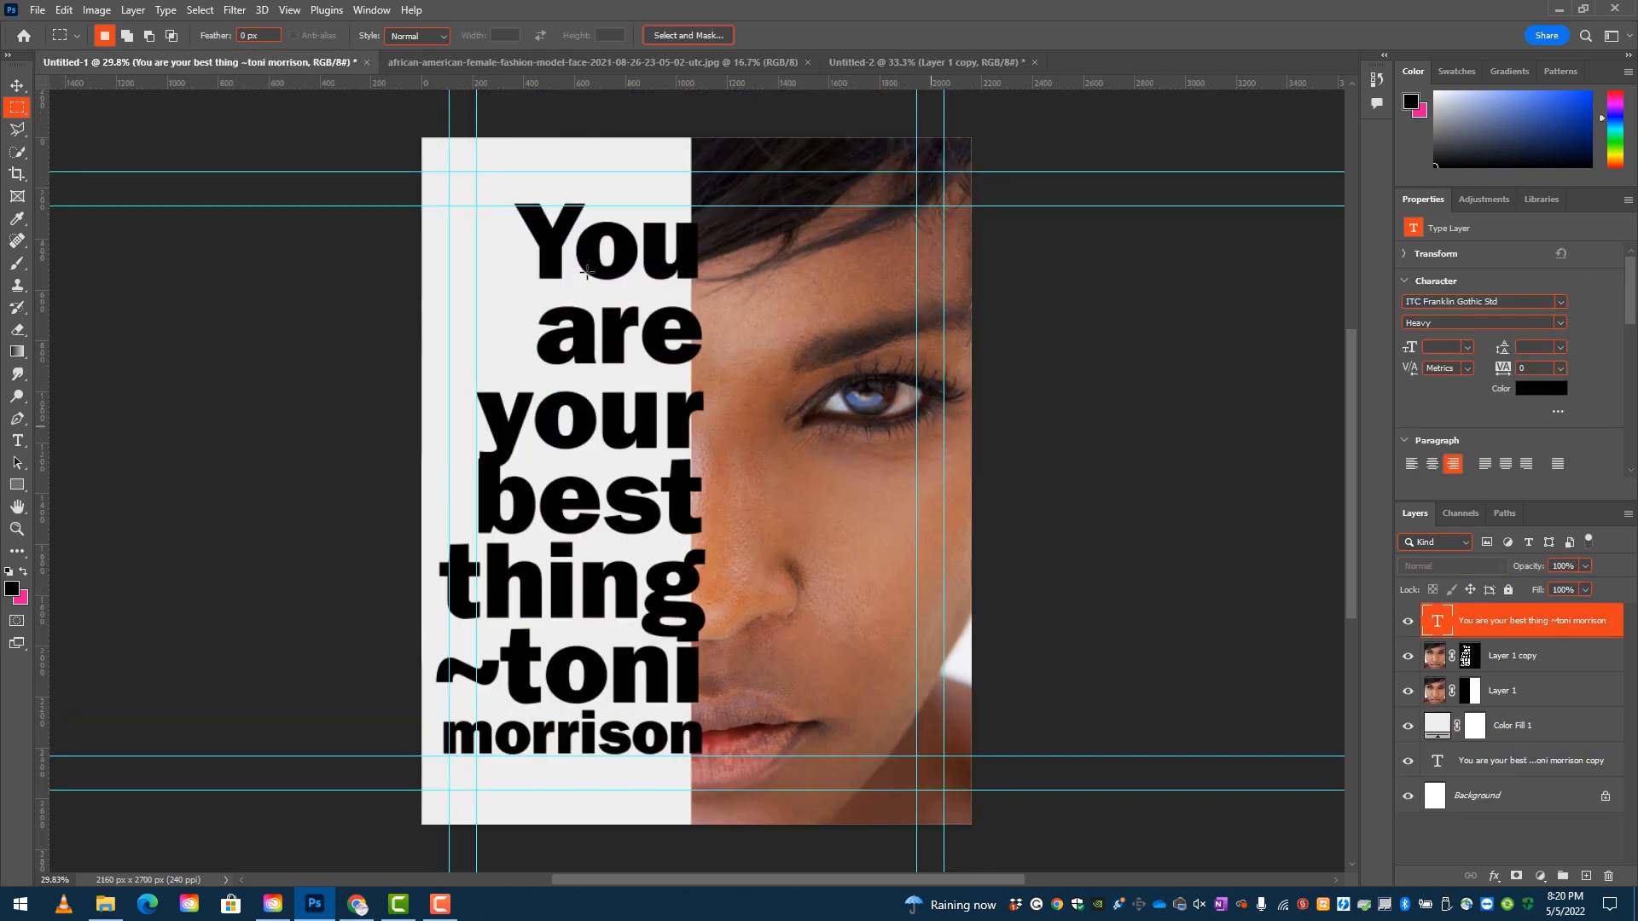
{"action": "left_click", "coordinate": [17, 85]}
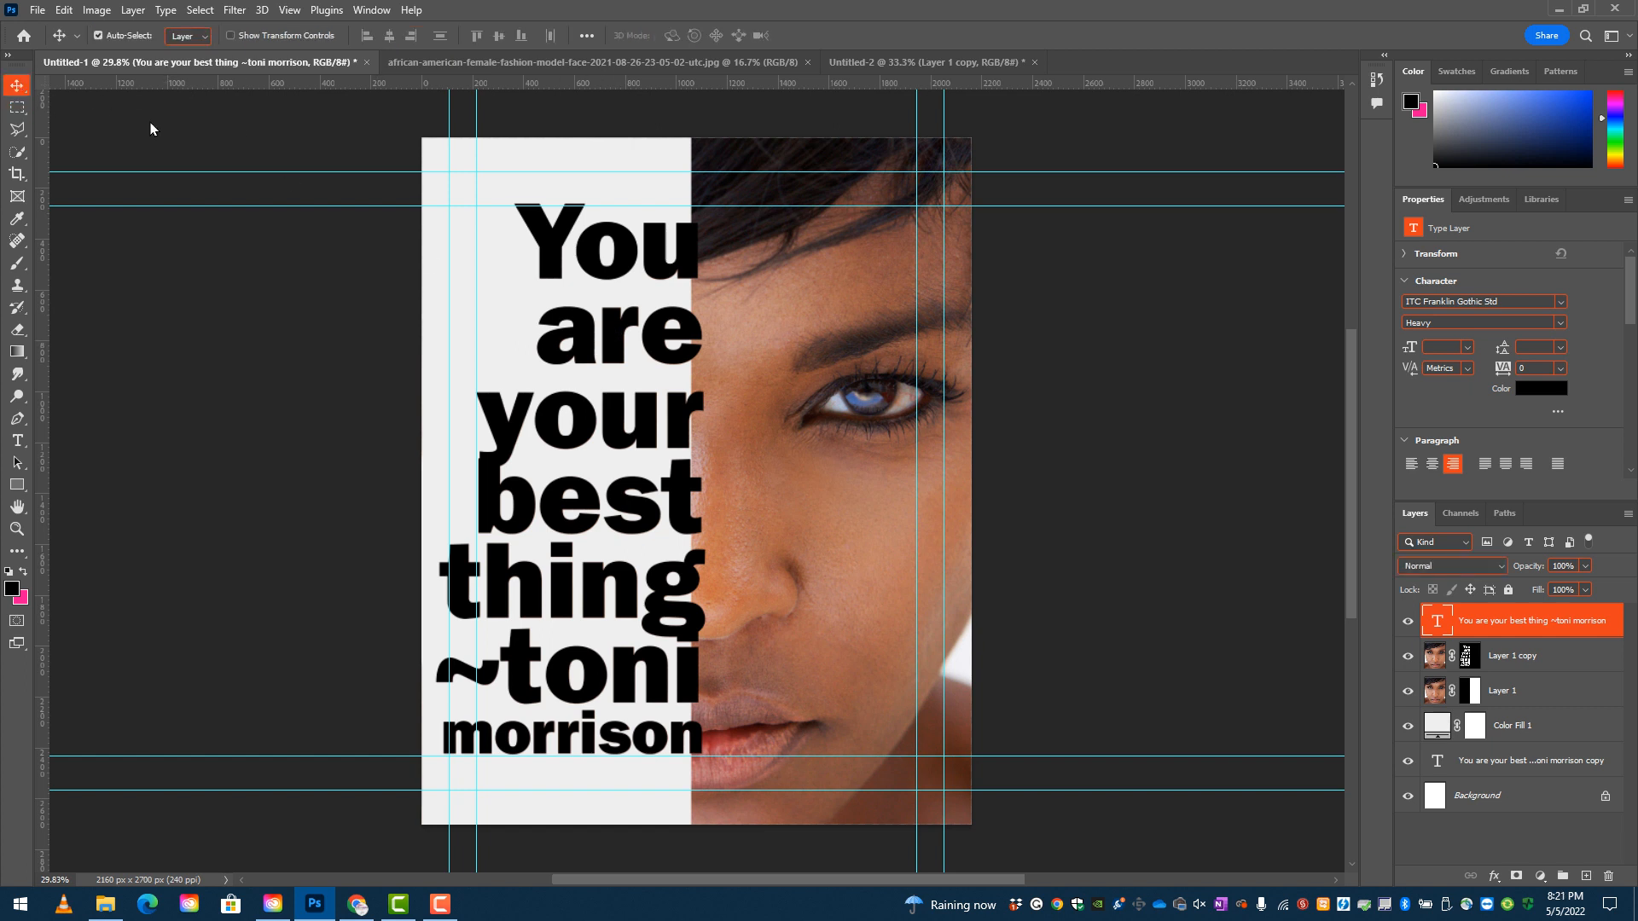
{"action": "left_click_drag", "start_coordinate": [643, 196], "coordinate": [850, 69]}
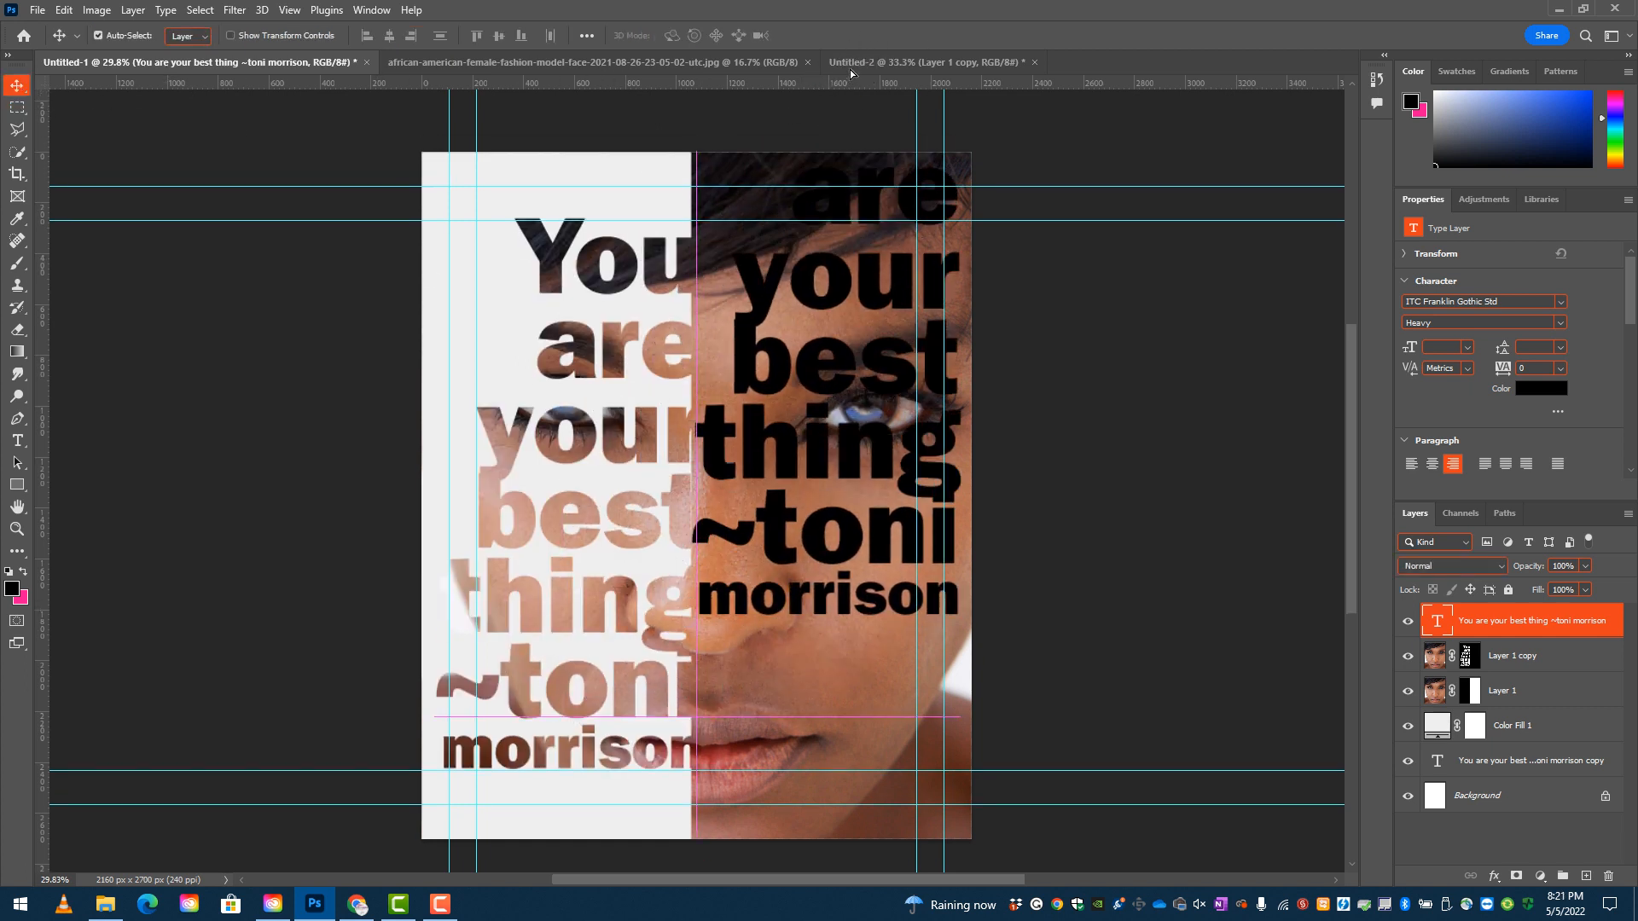
{"action": "left_click", "coordinate": [849, 65]}
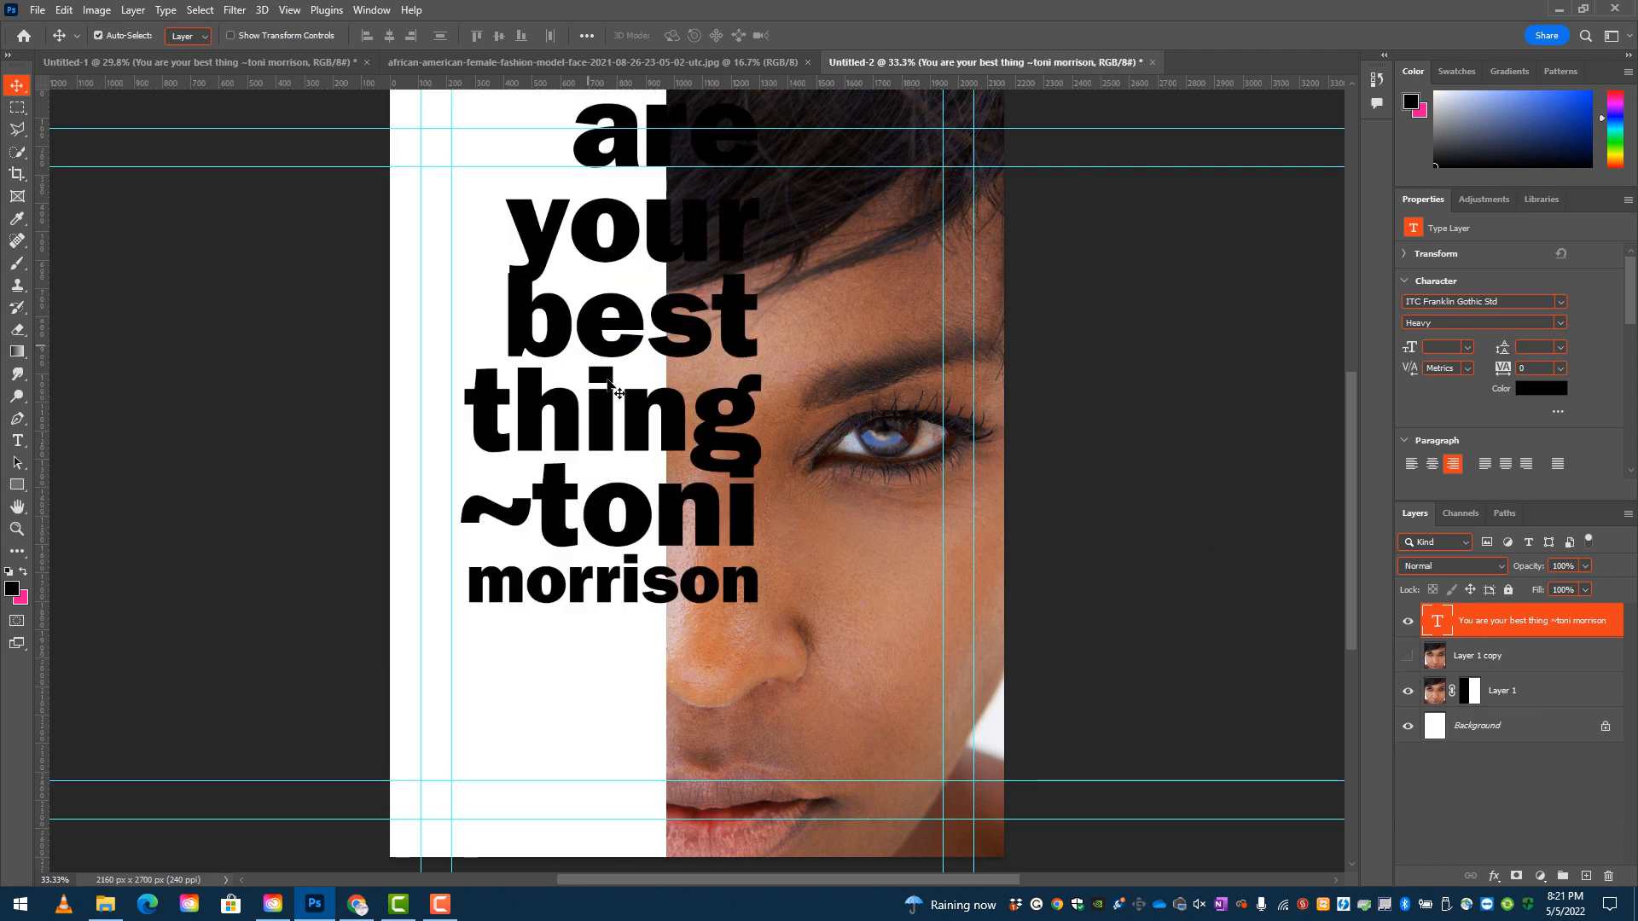
{"action": "left_click_drag", "start_coordinate": [599, 380], "coordinate": [543, 543]}
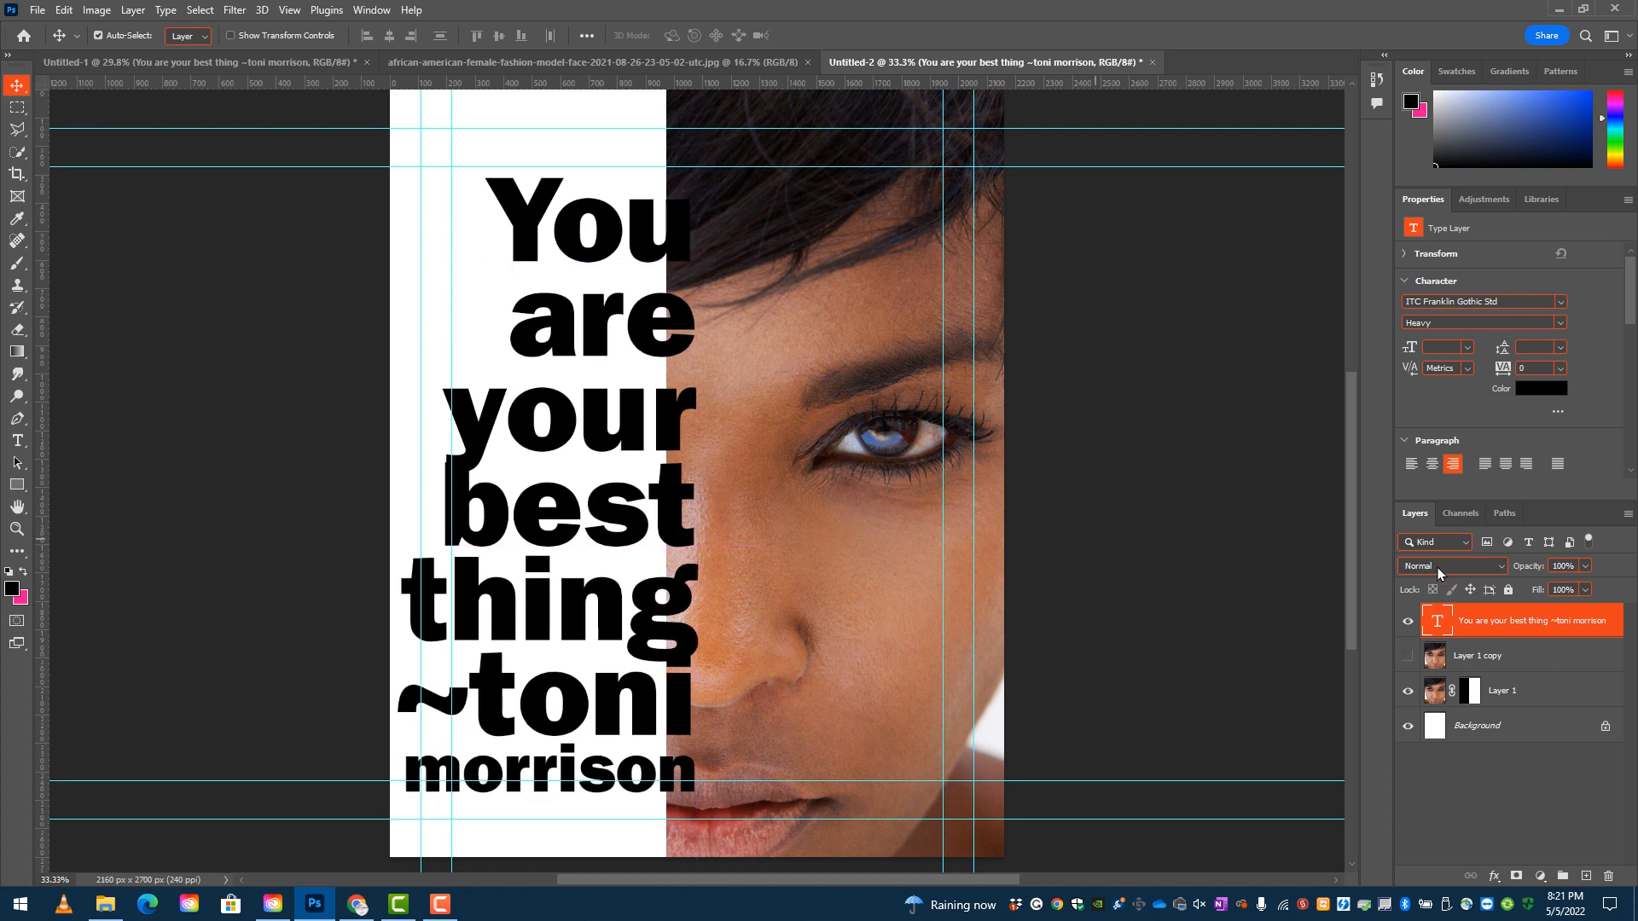
Unlink Layer 1's mask from its photo and shift only the mask about 63 px to the right
{"action": "left_click", "coordinate": [1463, 701]}
{"action": "left_click_drag", "start_coordinate": [863, 488], "coordinate": [872, 491]}
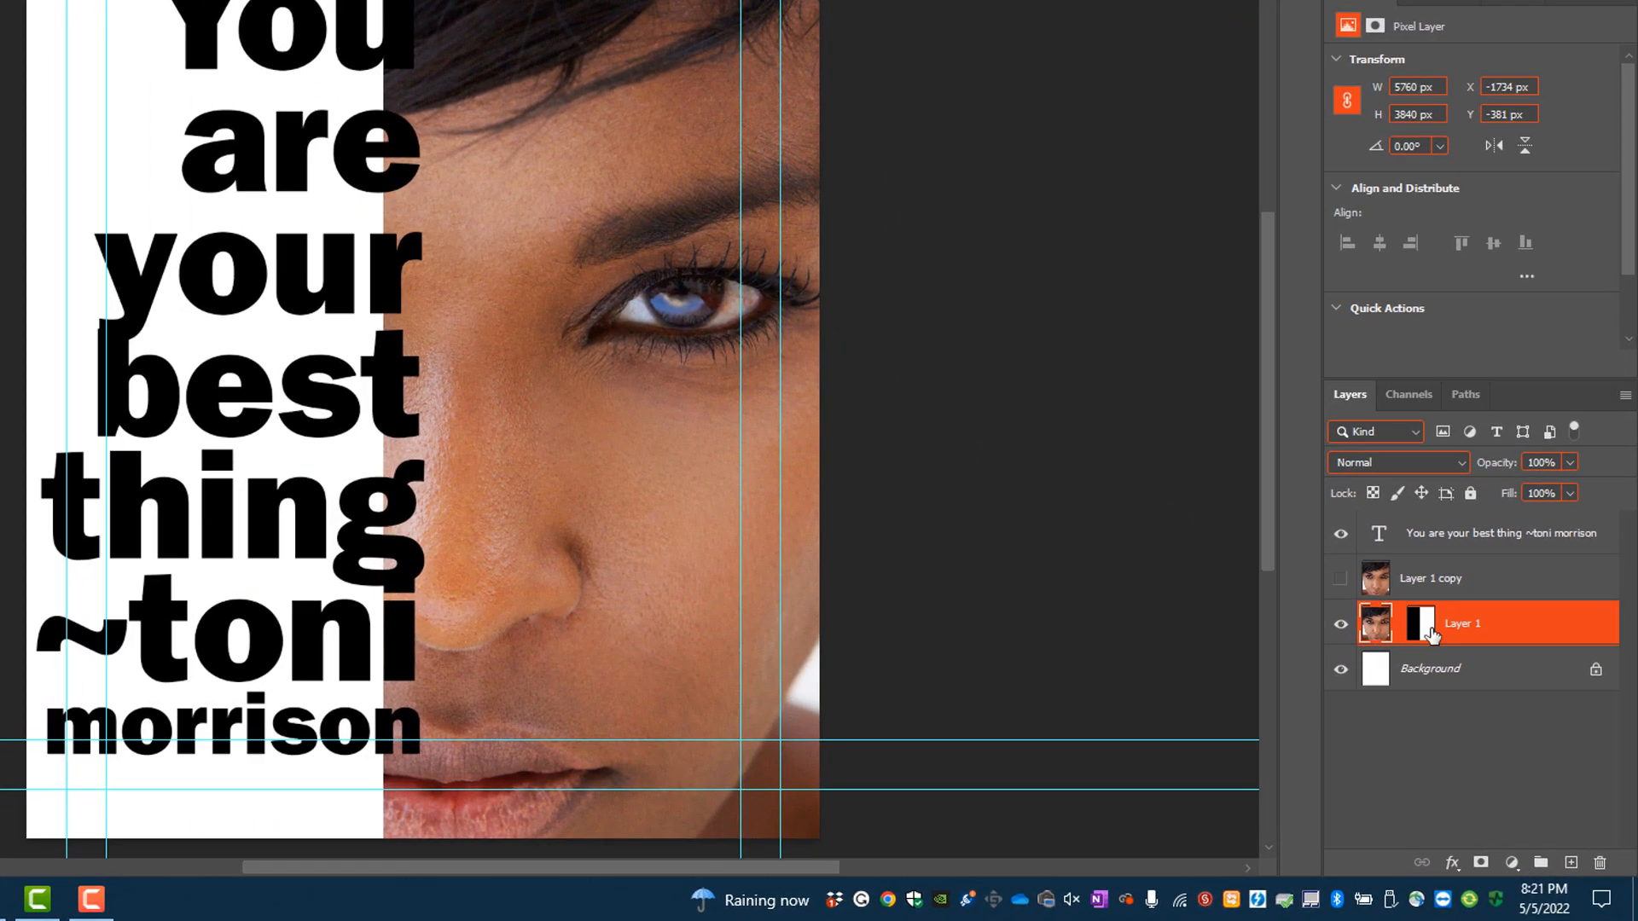
{"action": "left_click", "coordinate": [1420, 625]}
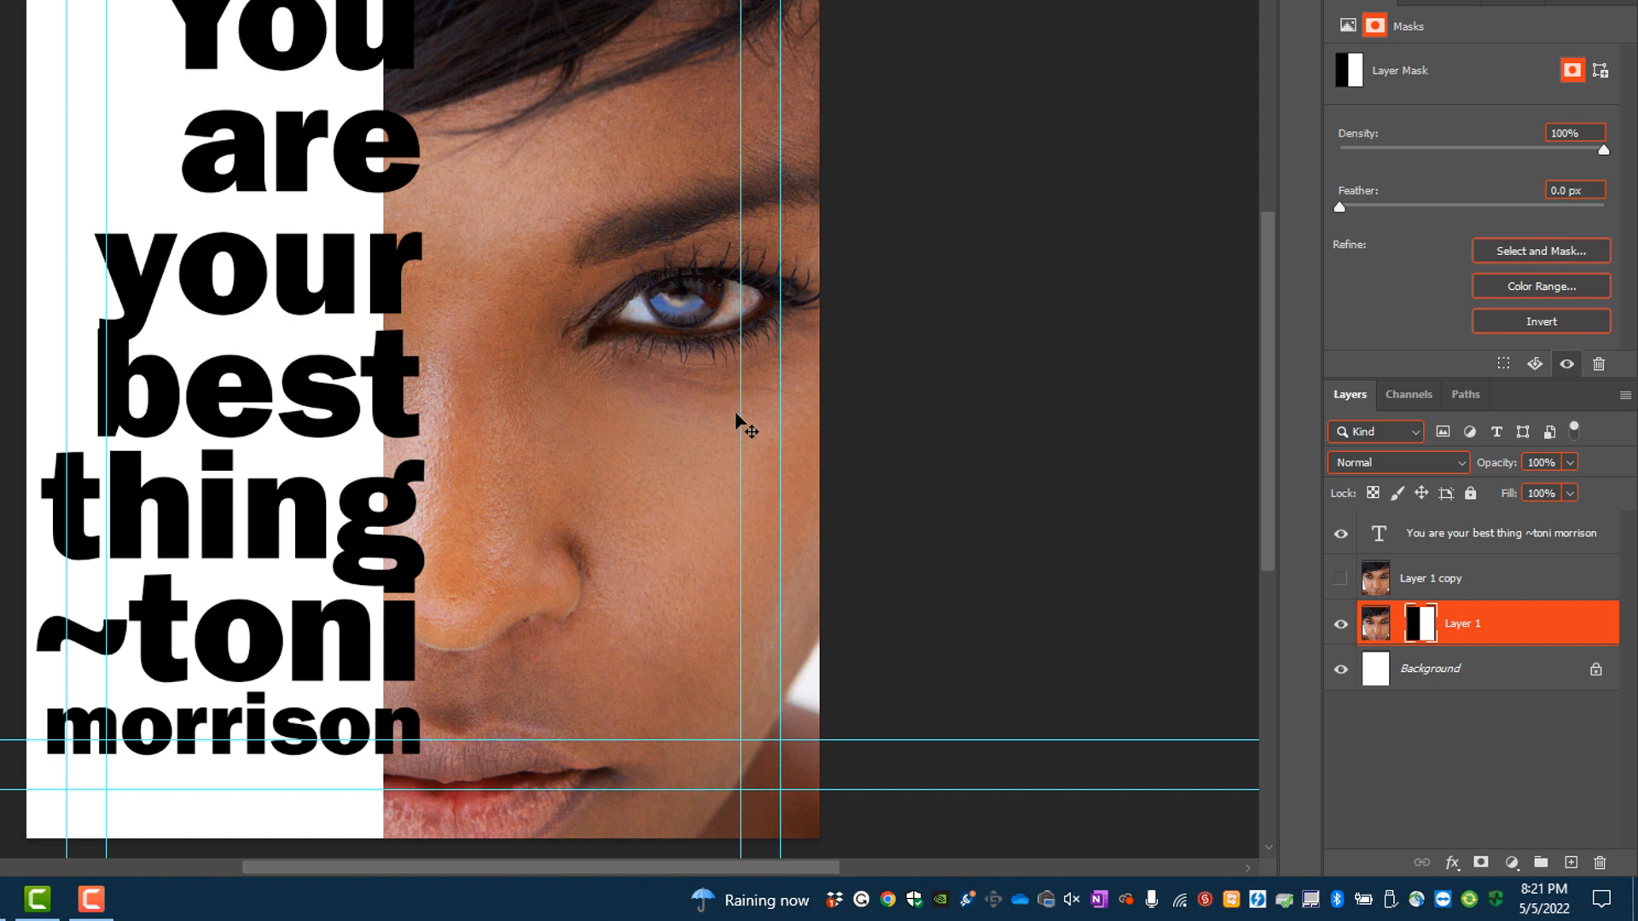
{"action": "left_click_drag", "start_coordinate": [517, 332], "coordinate": [539, 333]}
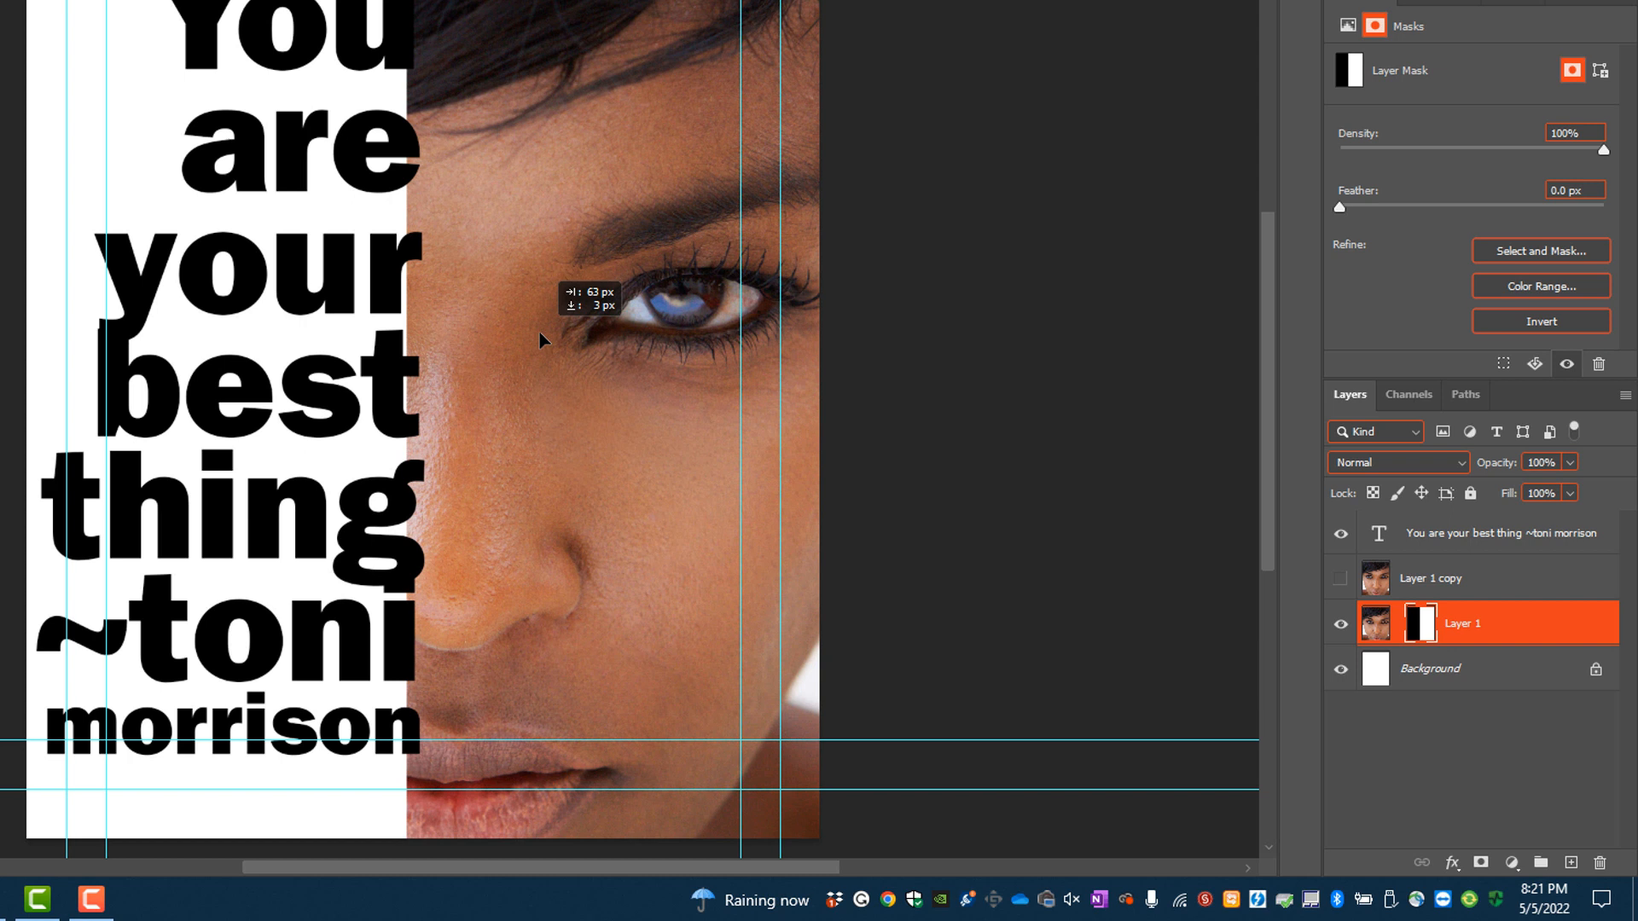
{"action": "left_click_drag", "start_coordinate": [539, 339], "coordinate": [539, 339]}
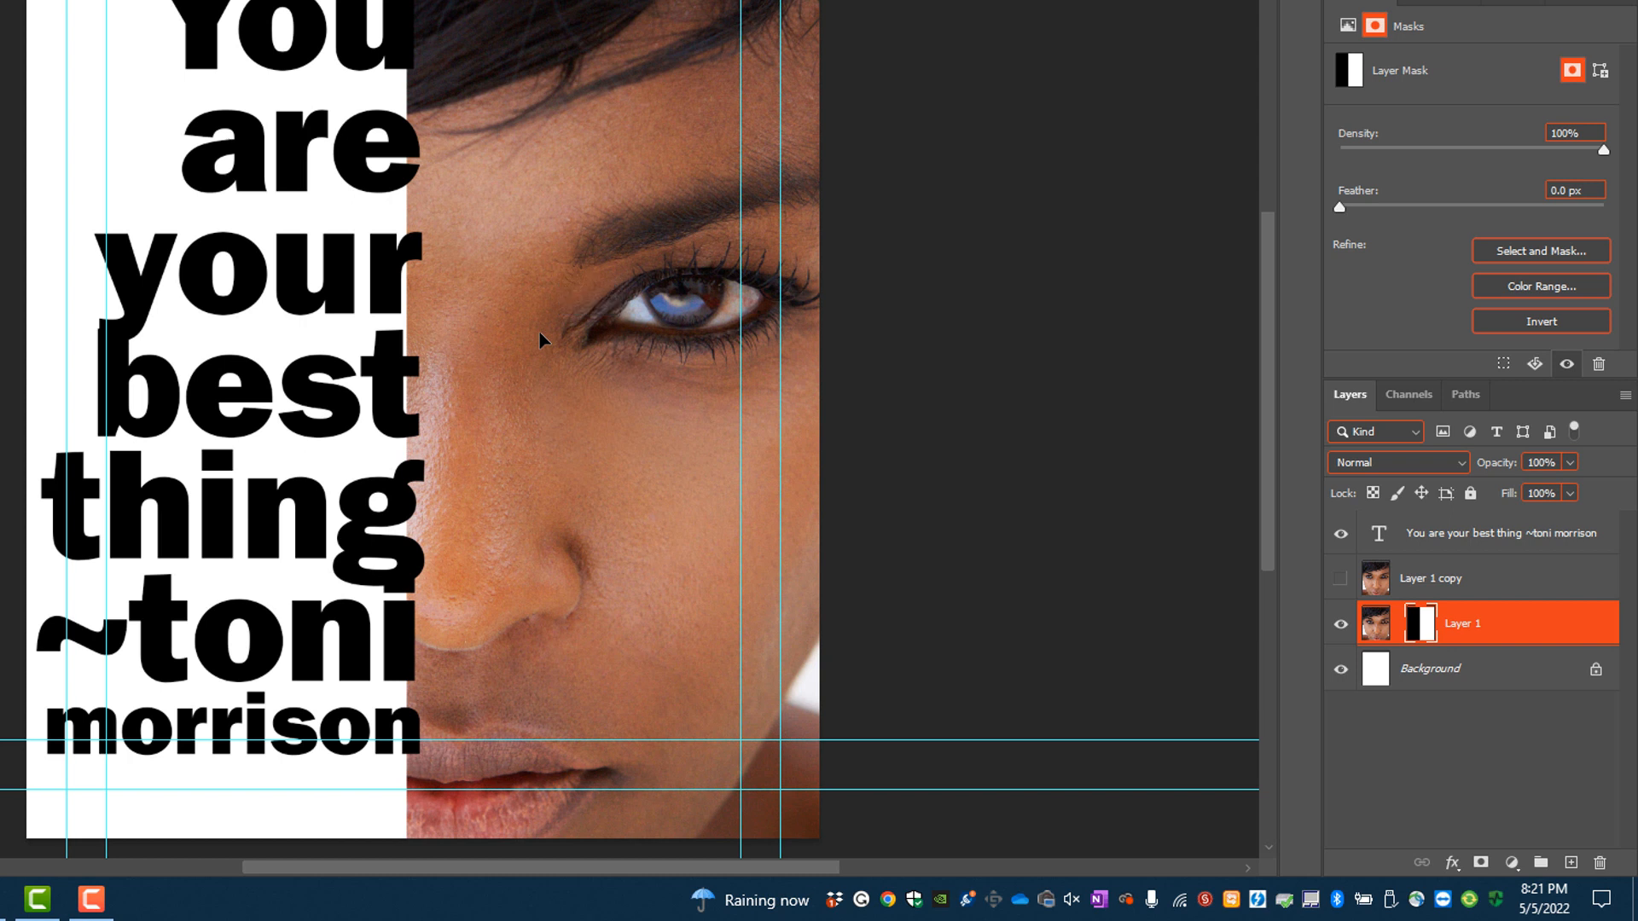
Move Layer 1's photo left behind its stationary mask to about X -1845 px, and relink the mask
{"action": "left_click", "coordinate": [1390, 635]}
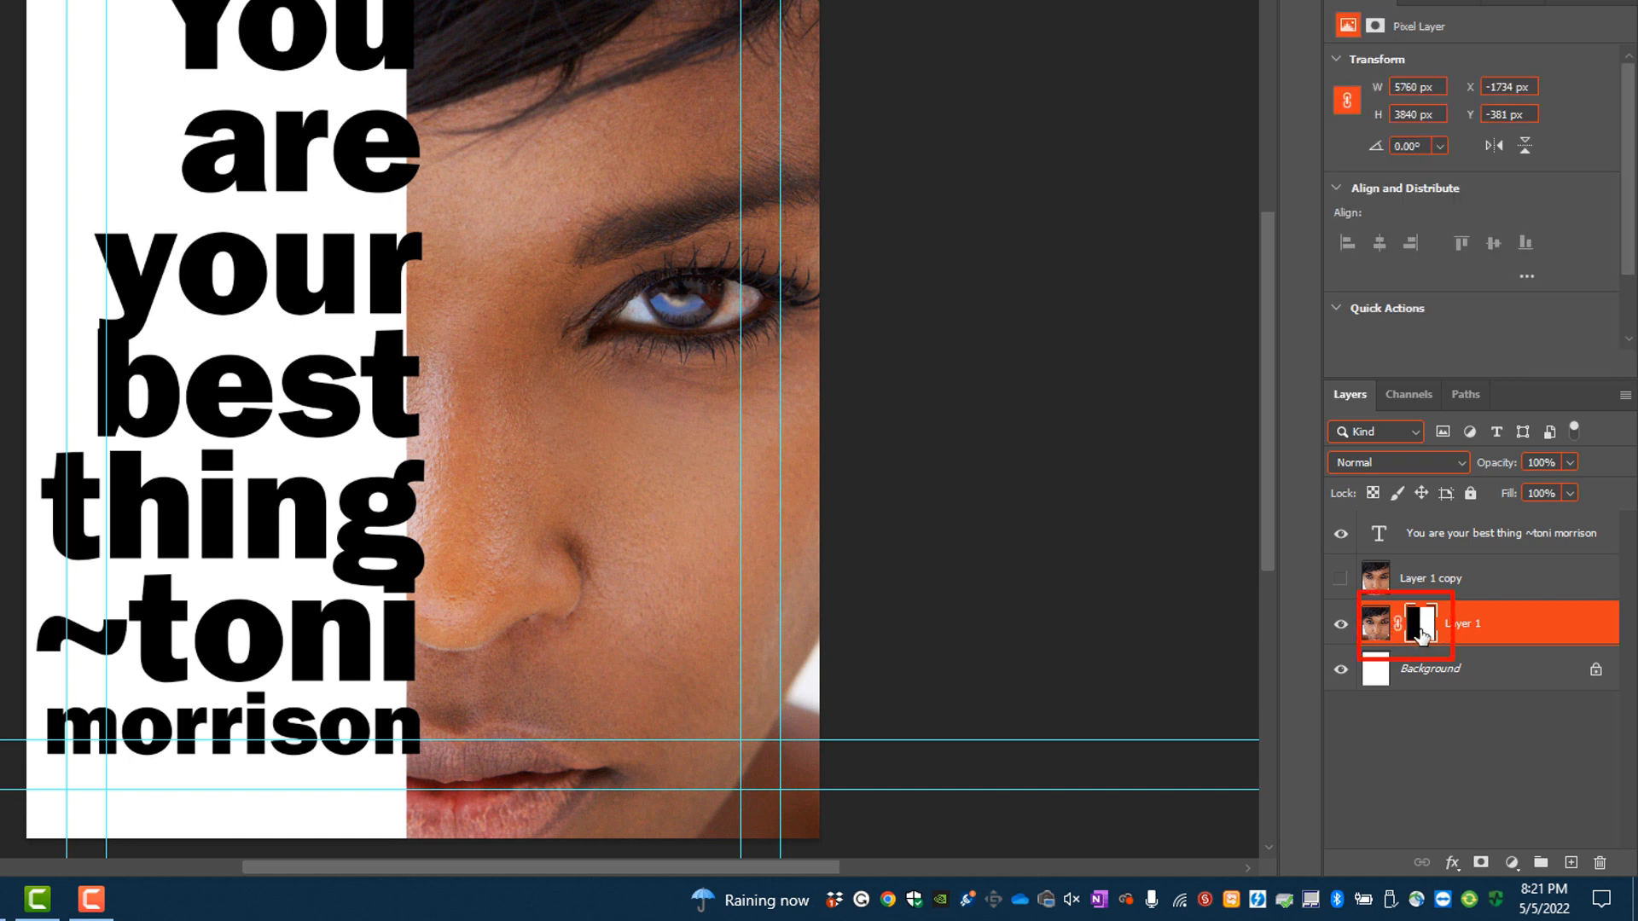
{"action": "left_click", "coordinate": [1398, 628]}
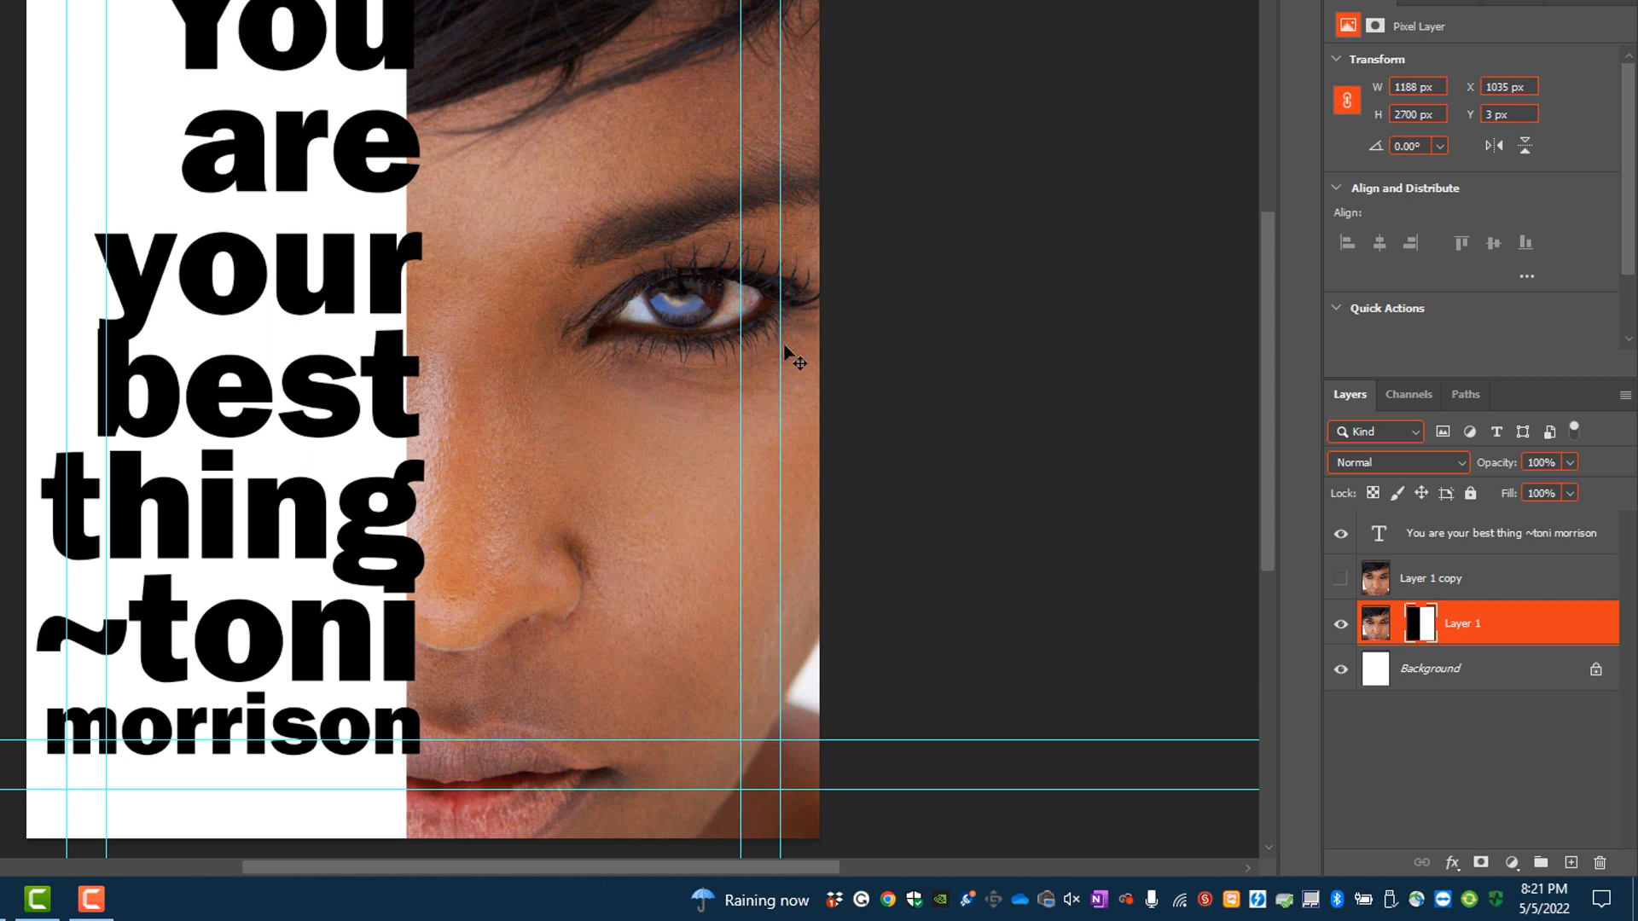
{"action": "left_click", "coordinate": [1375, 630]}
{"action": "left_click_drag", "start_coordinate": [567, 428], "coordinate": [531, 426]}
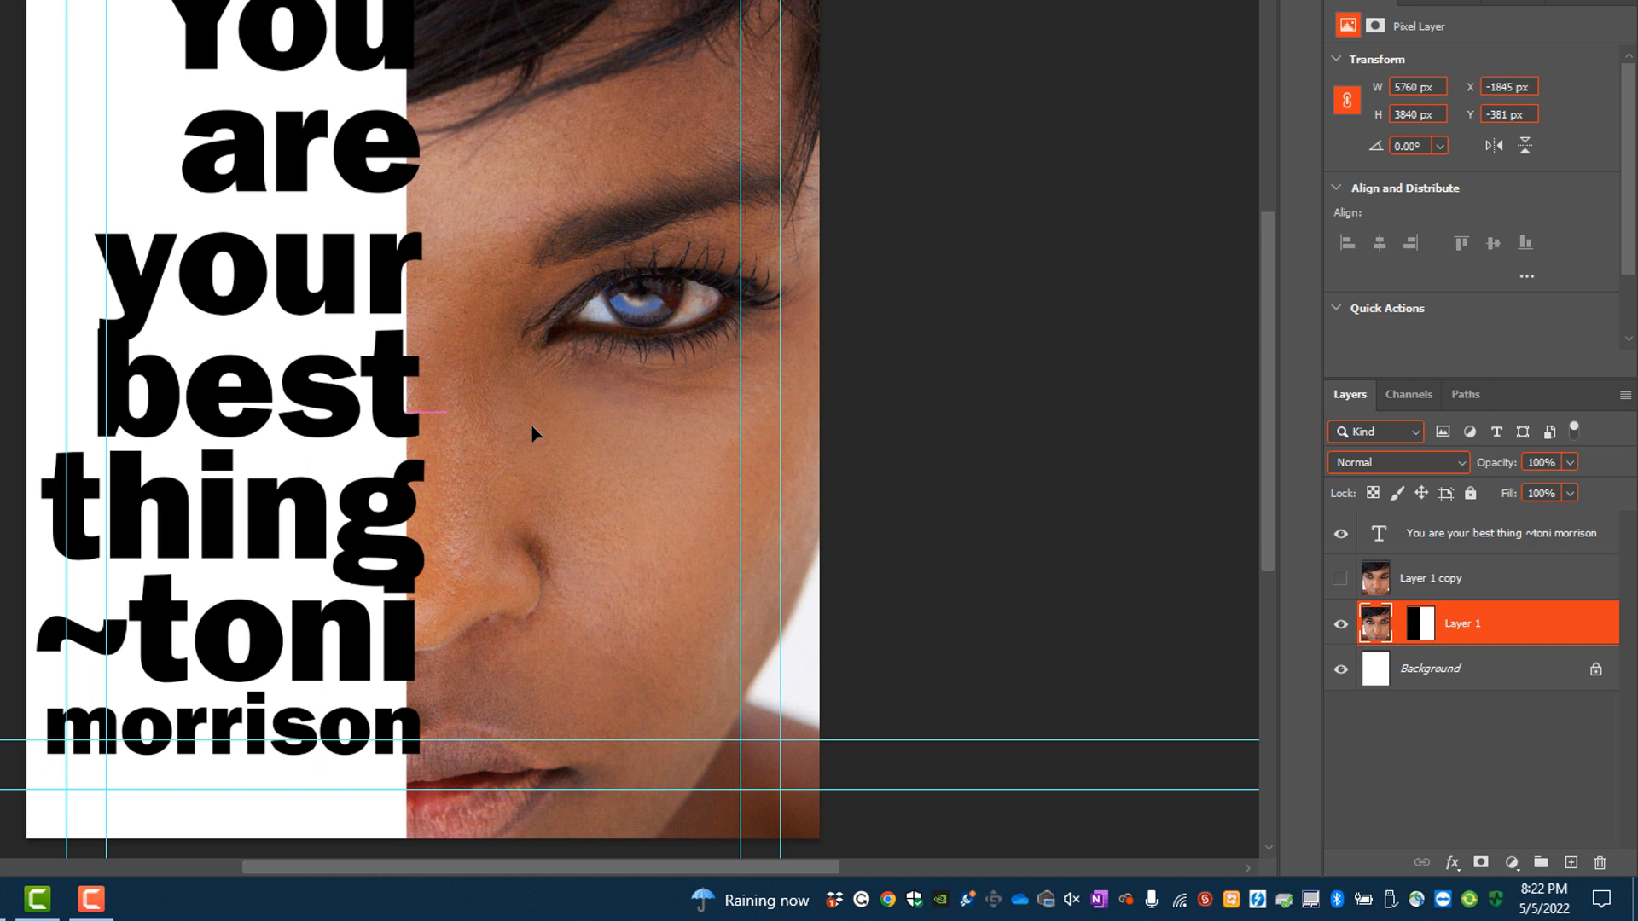
{"action": "left_click", "coordinate": [1398, 631]}
Mask the visible Layer 1 copy with a selection of the text's letter shapes, and hide the text layer
{"action": "left_click", "coordinate": [1340, 581]}
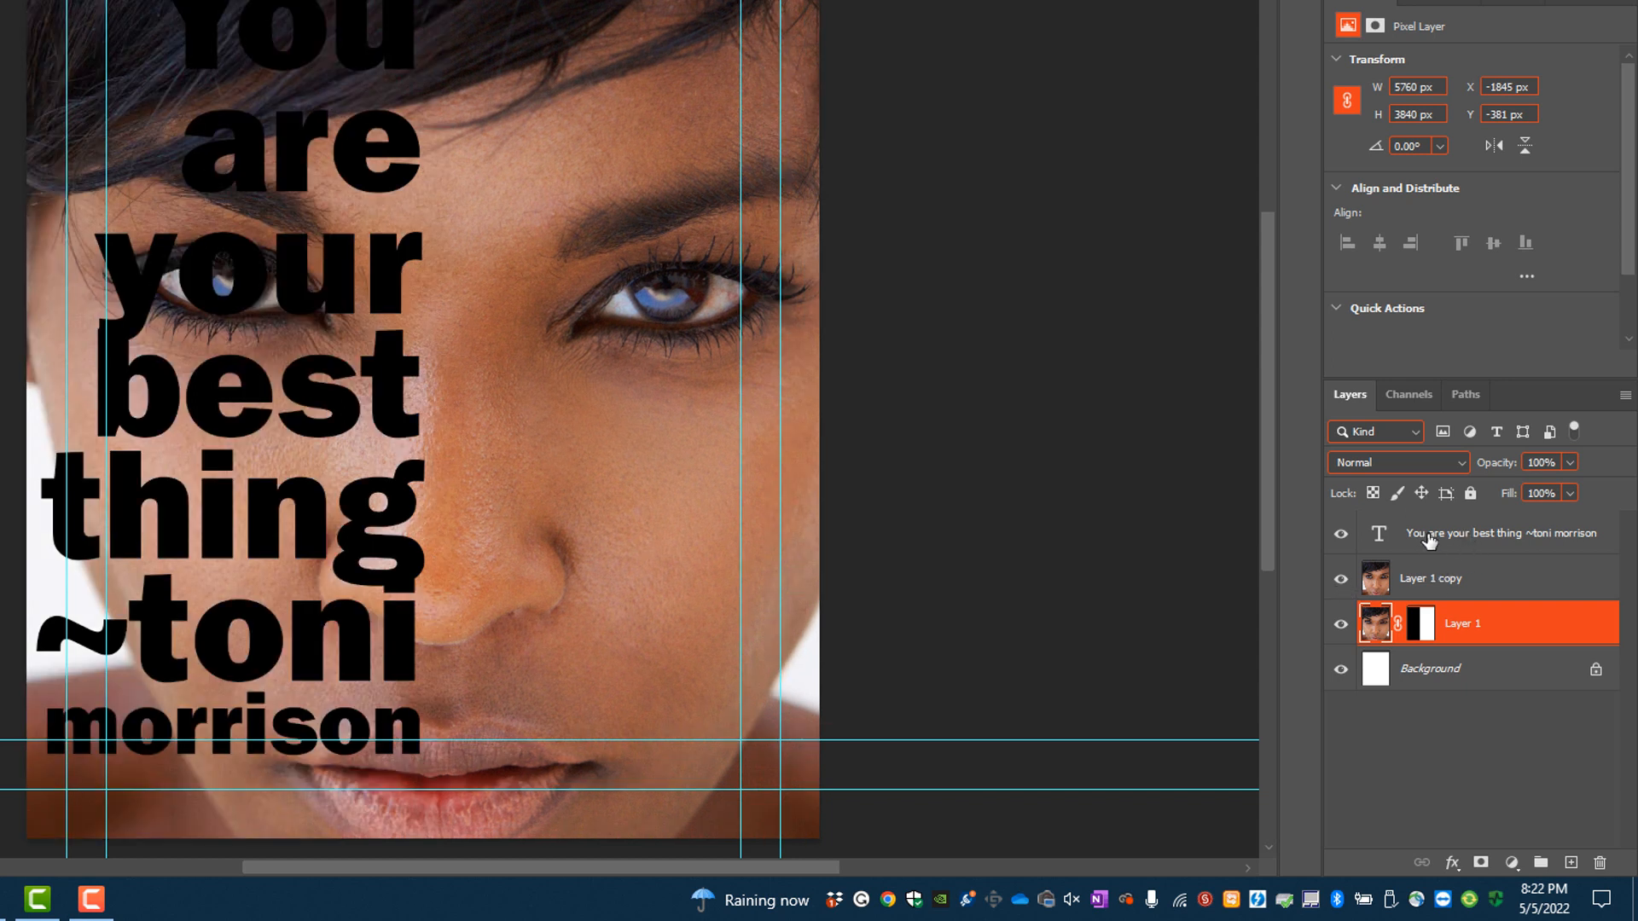
{"action": "left_click", "coordinate": [1381, 542], "text": "ctrl"}
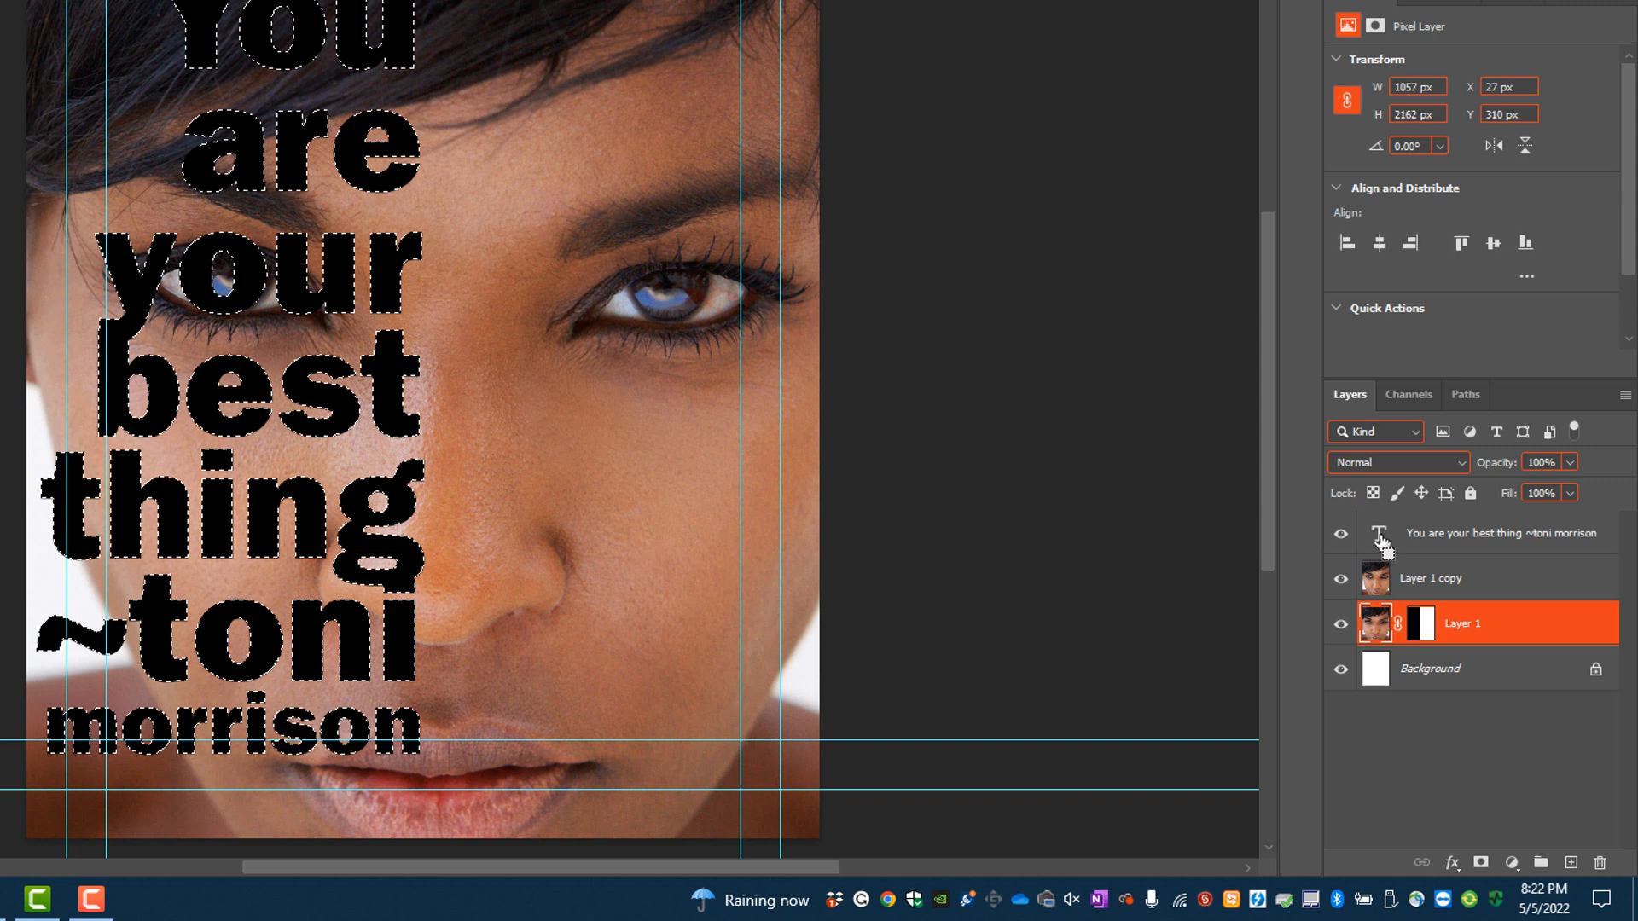
{"action": "left_click", "coordinate": [1445, 581]}
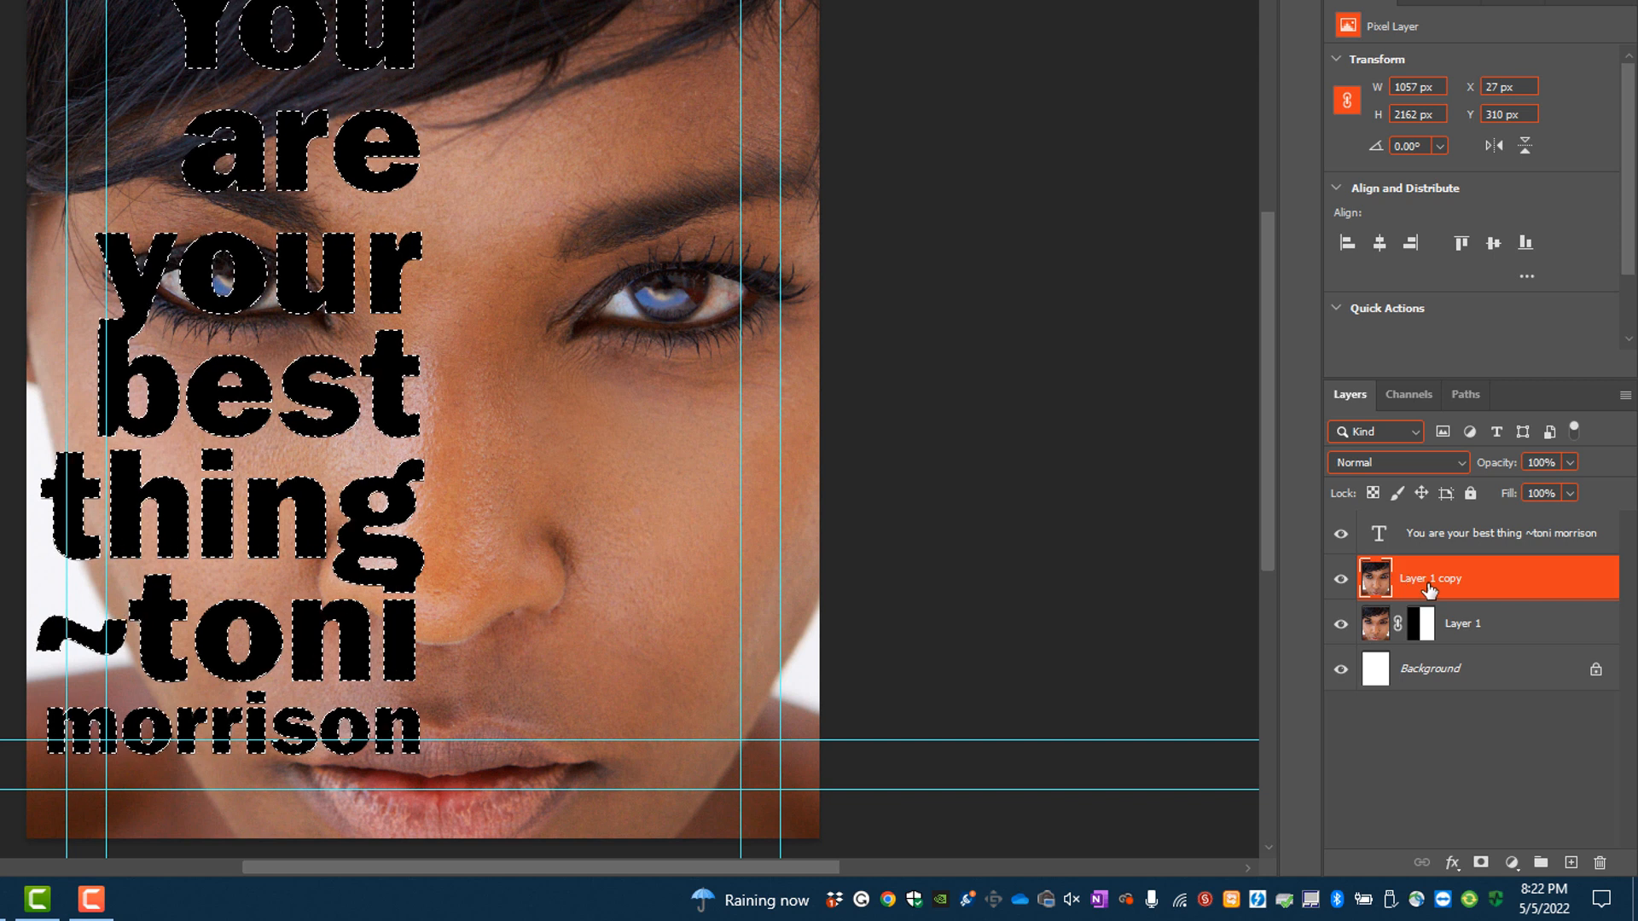
{"action": "left_click", "coordinate": [1482, 865]}
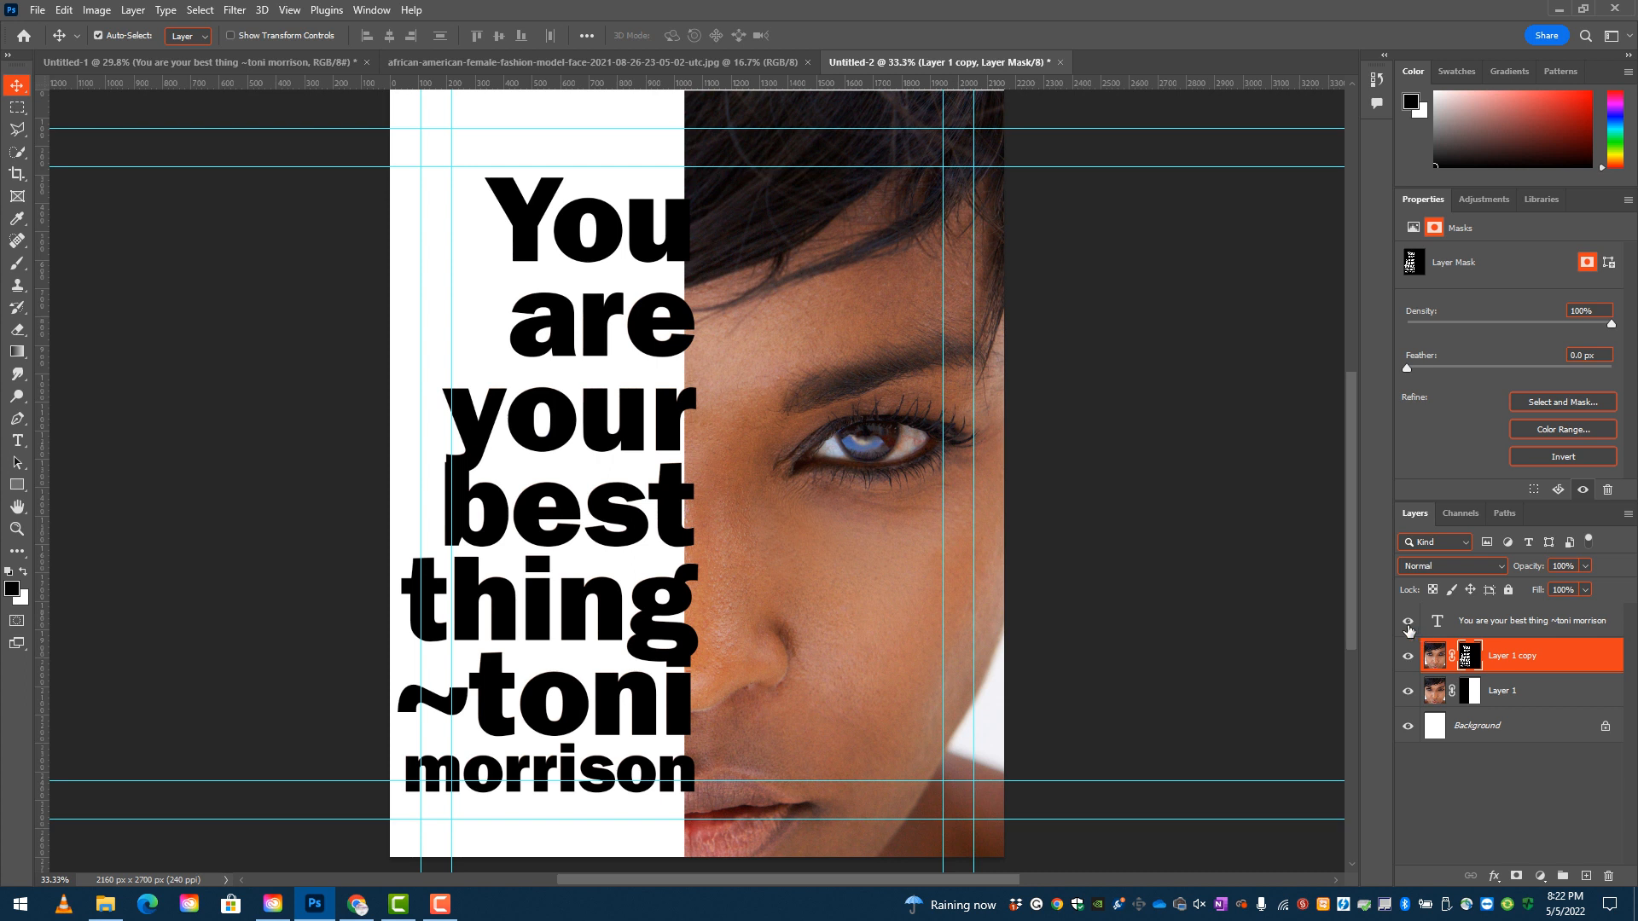
{"action": "left_click", "coordinate": [1408, 622]}
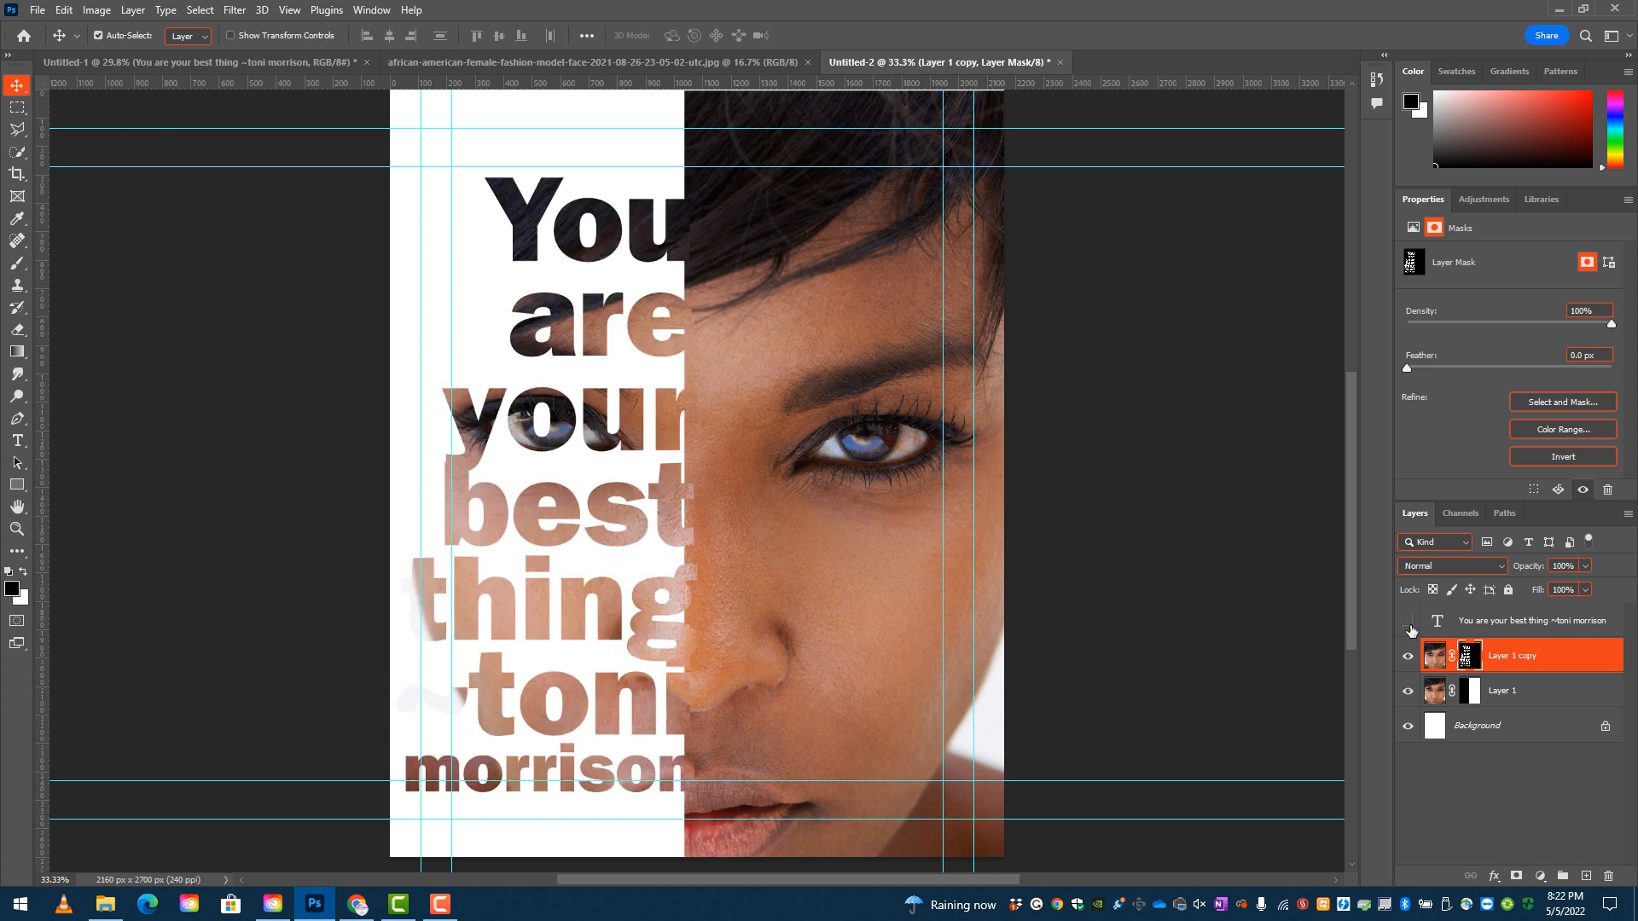
Show the text layer again and reduce its opacity to 40%
{"action": "left_click", "coordinate": [1498, 625]}
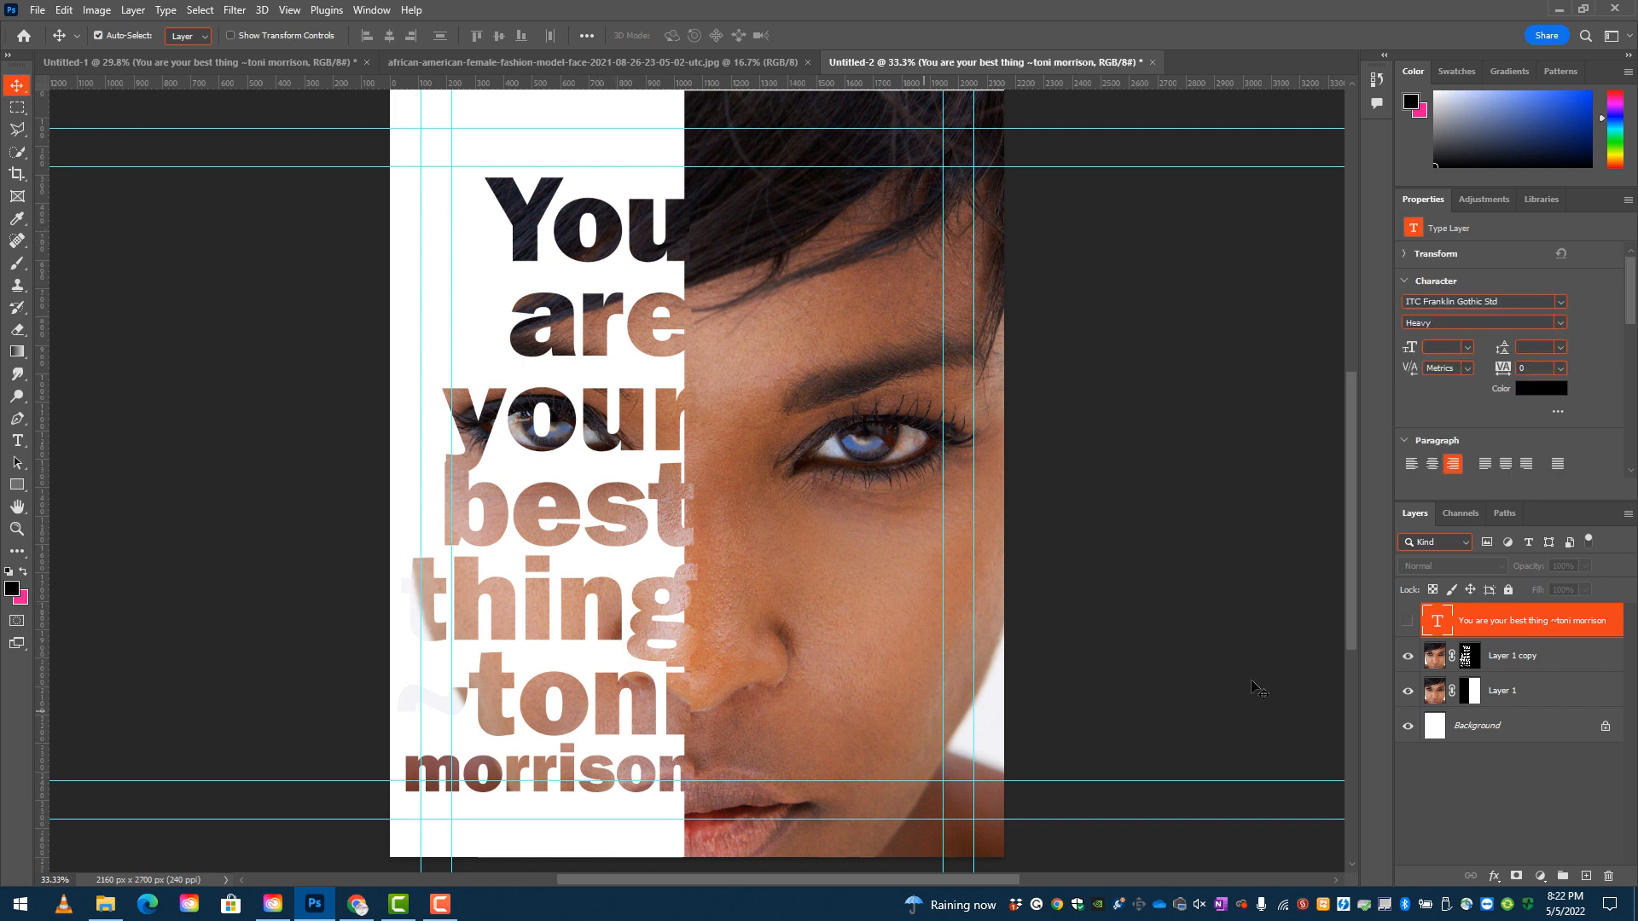
{"action": "left_click", "coordinate": [1409, 622]}
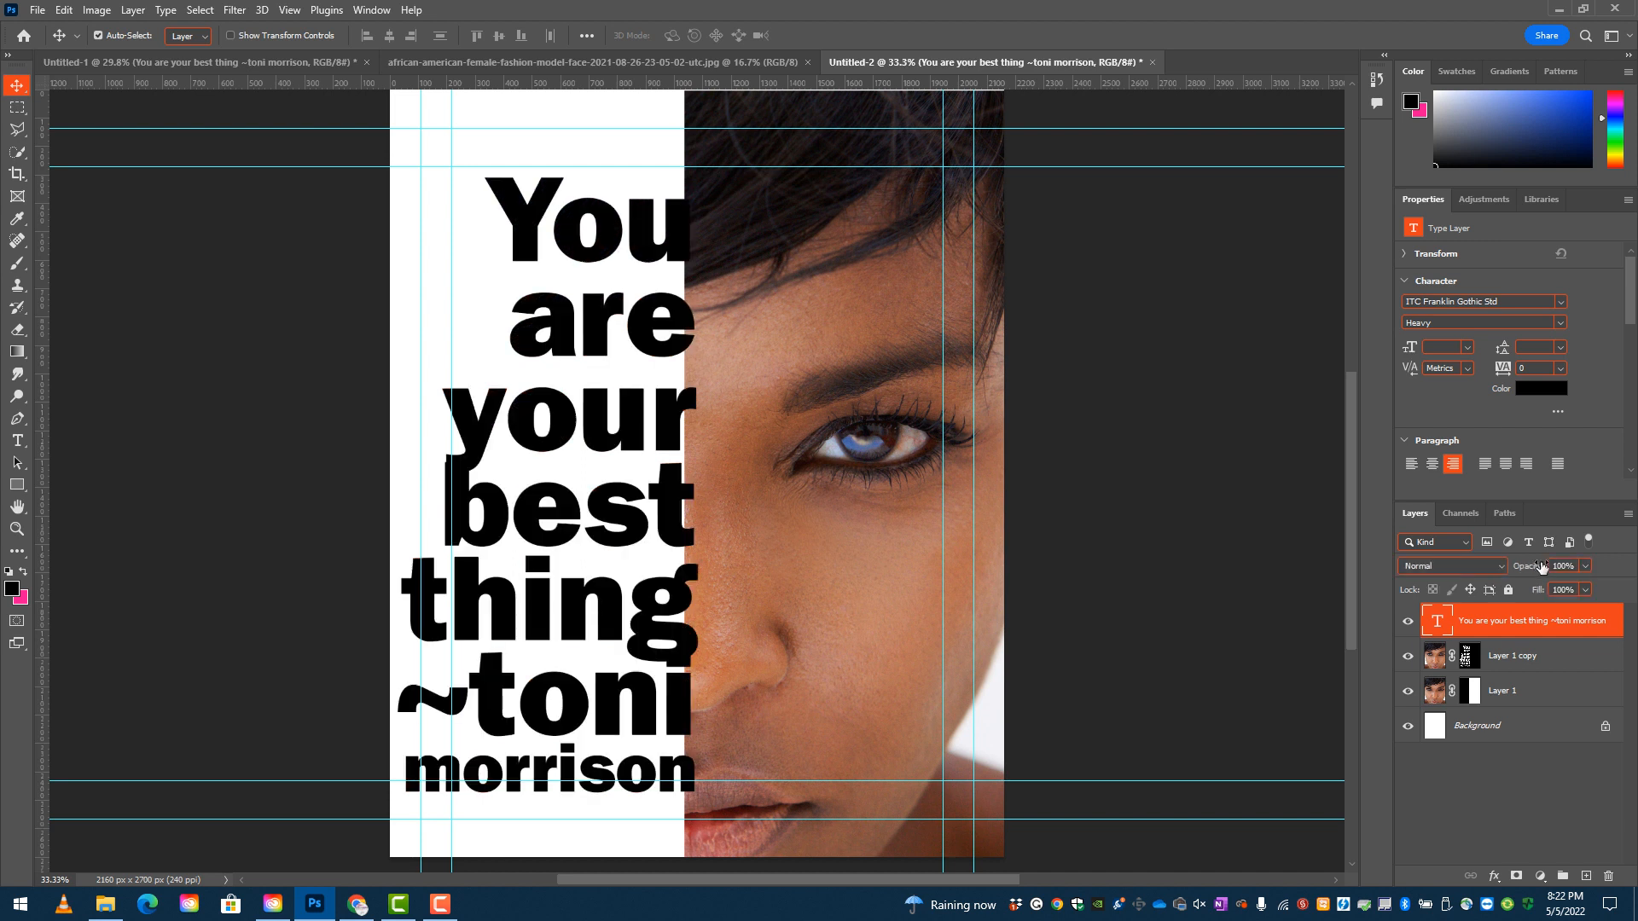
{"action": "left_click_drag", "start_coordinate": [1536, 569], "coordinate": [1512, 573]}
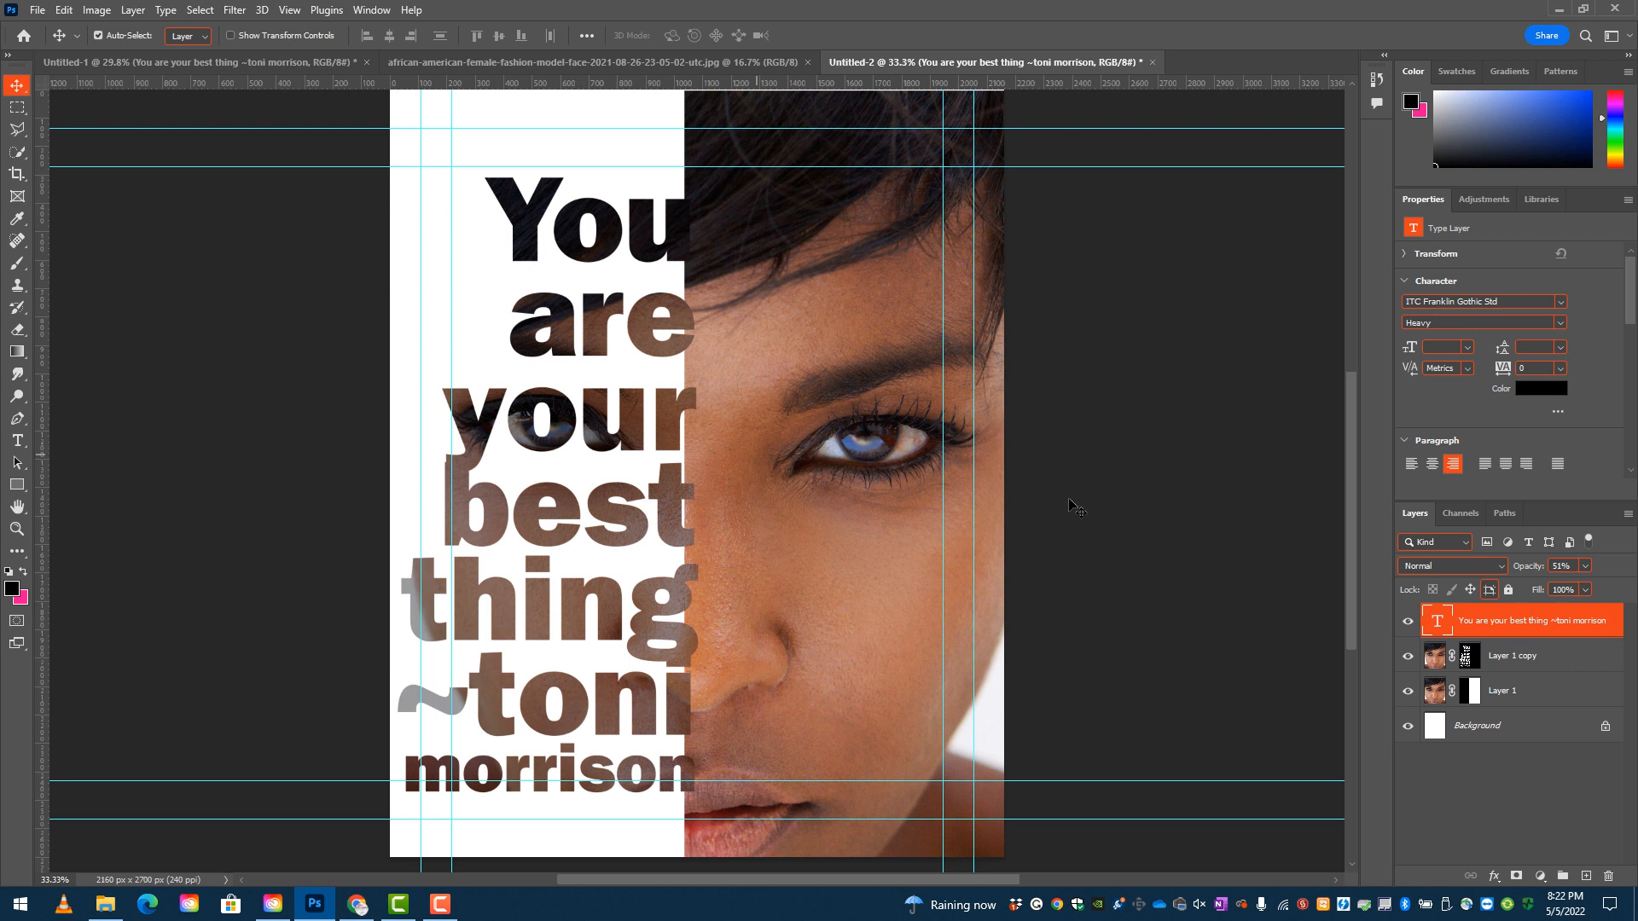
{"action": "left_click_drag", "start_coordinate": [1533, 573], "coordinate": [1531, 574]}
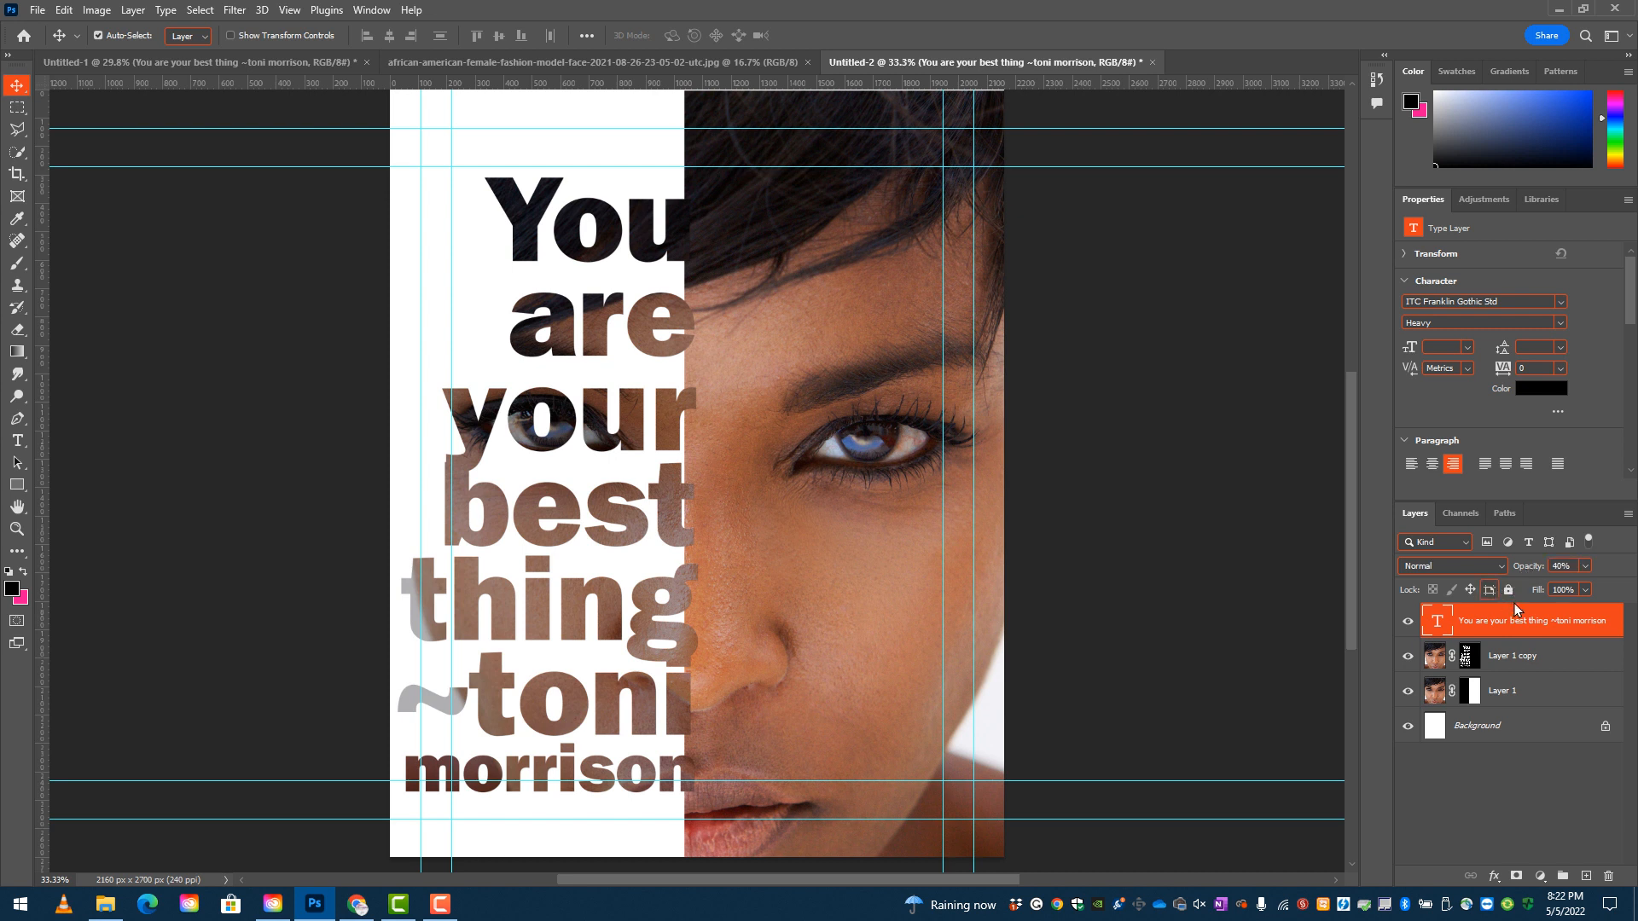
Add a solid color fill layer above the Background in a light grey sampled from the photo and slightly darkened
{"action": "left_click", "coordinate": [1513, 730]}
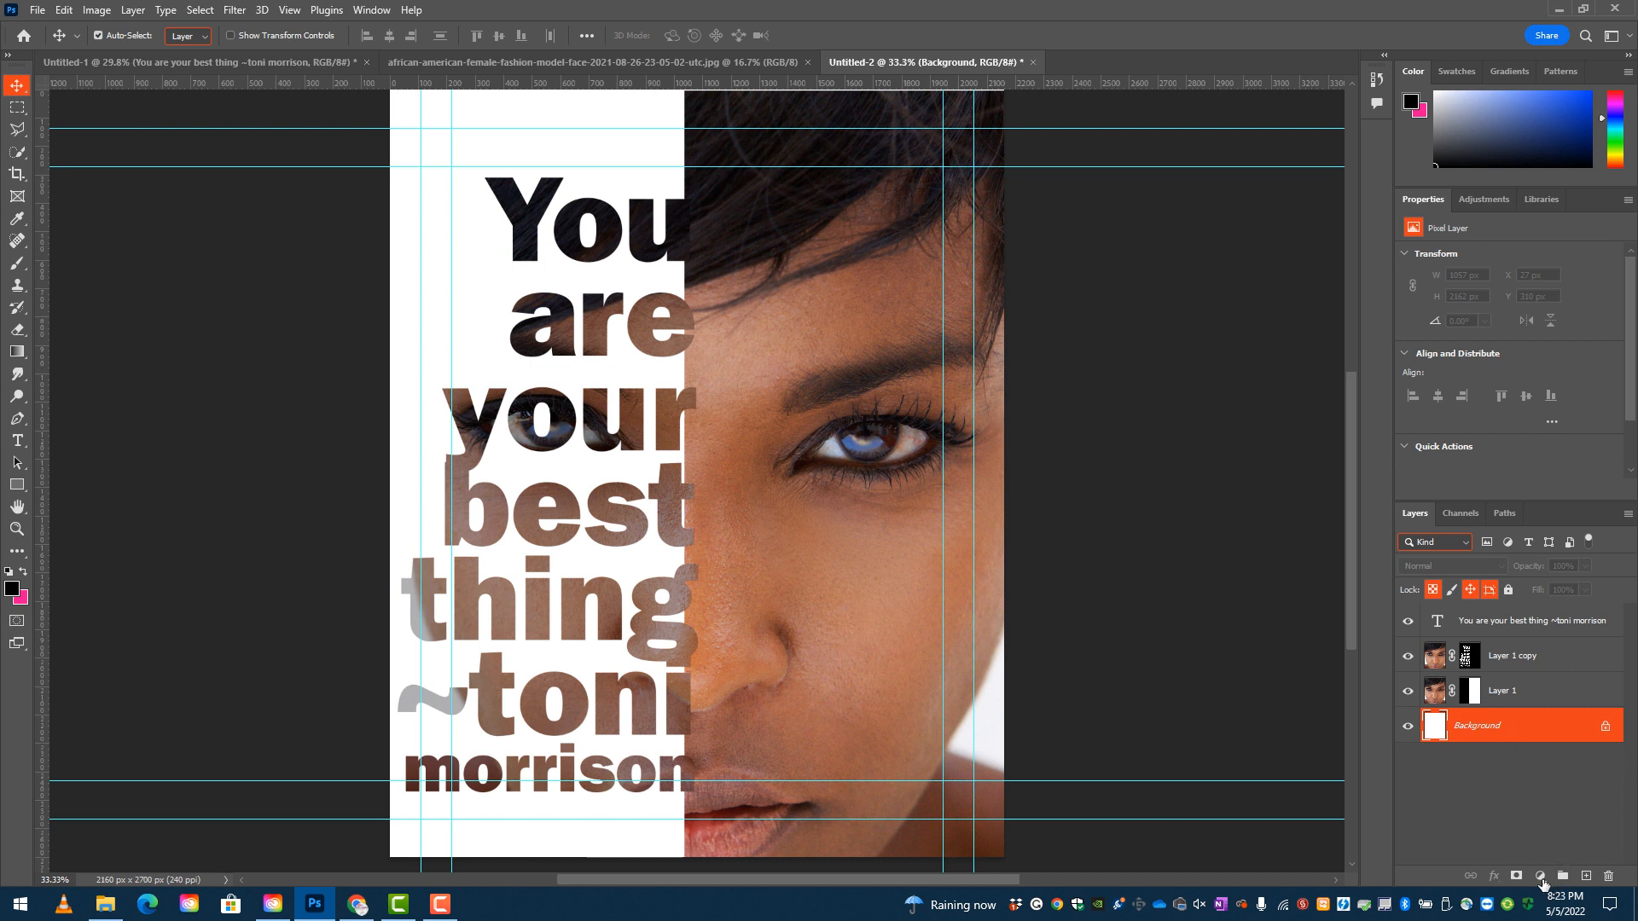
{"action": "left_click", "coordinate": [1543, 881]}
{"action": "left_click", "coordinate": [1533, 580]}
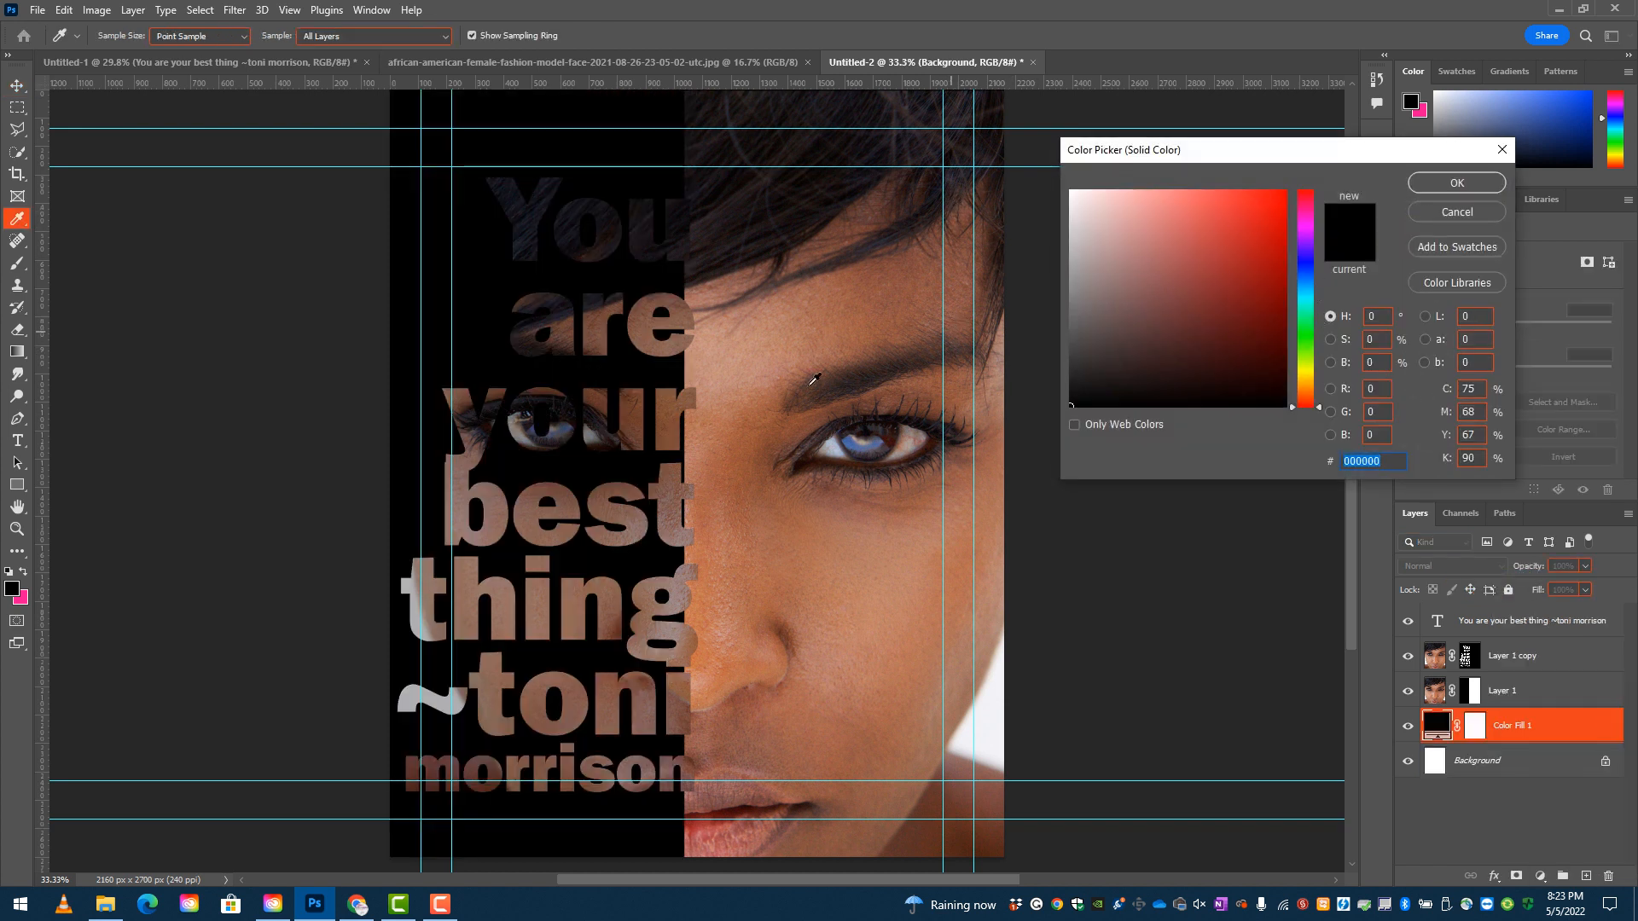
{"action": "left_click", "coordinate": [996, 685]}
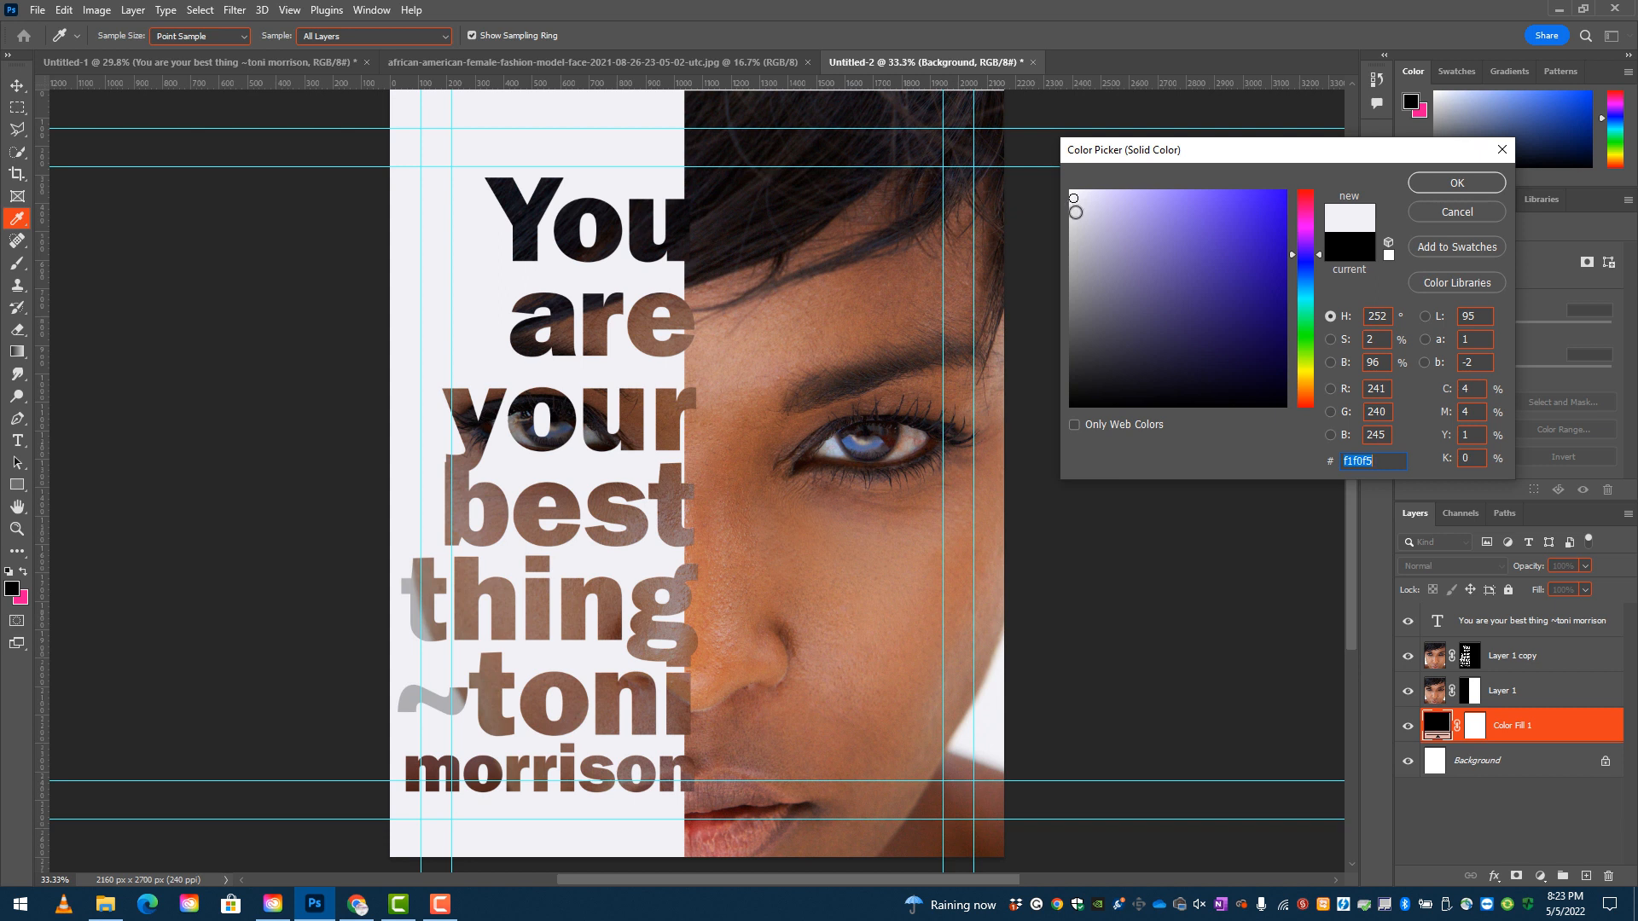
{"action": "left_click", "coordinate": [1074, 211]}
{"action": "left_click", "coordinate": [1457, 185]}
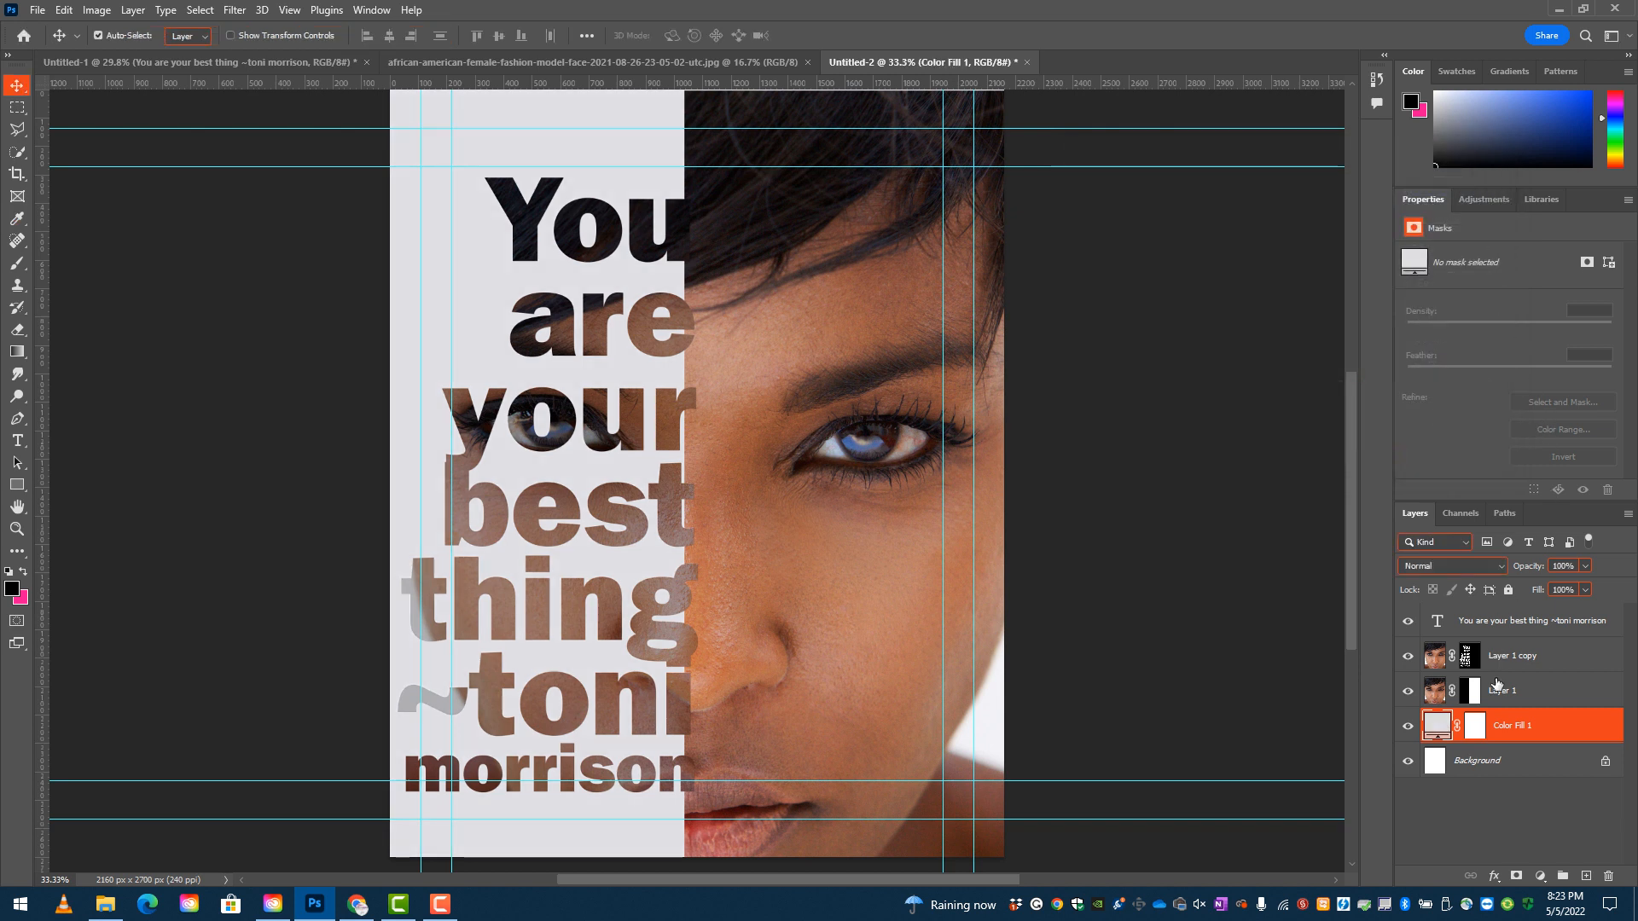
Hide the color fill and text layers, and select Layer 1 copy
{"action": "left_click", "coordinate": [1408, 726]}
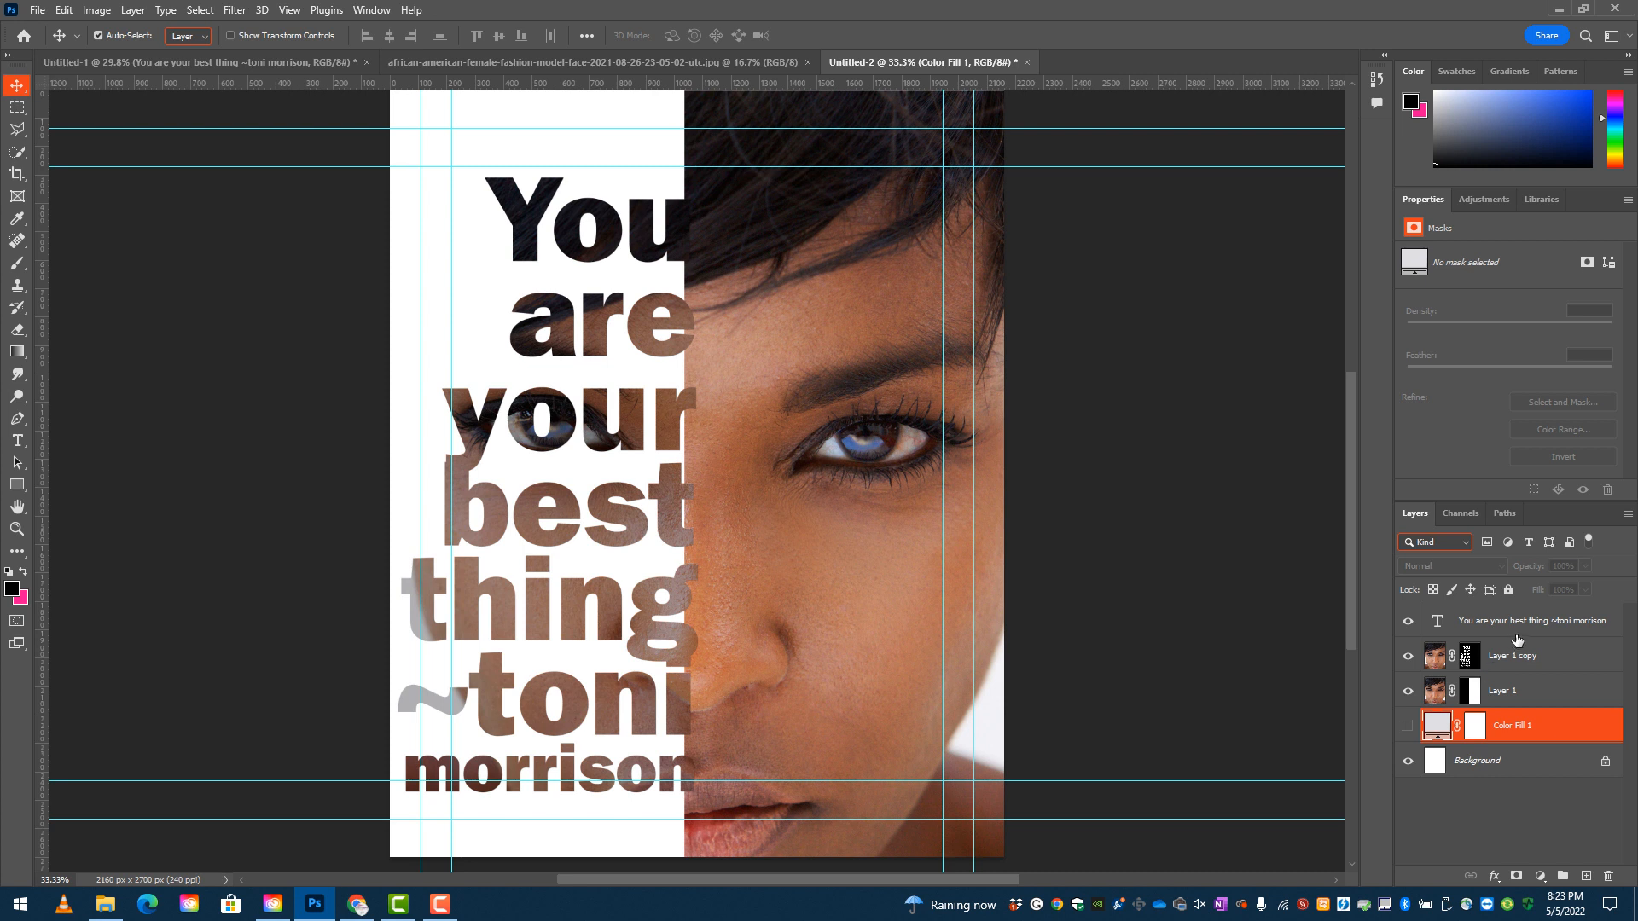
{"action": "left_click", "coordinate": [1407, 628]}
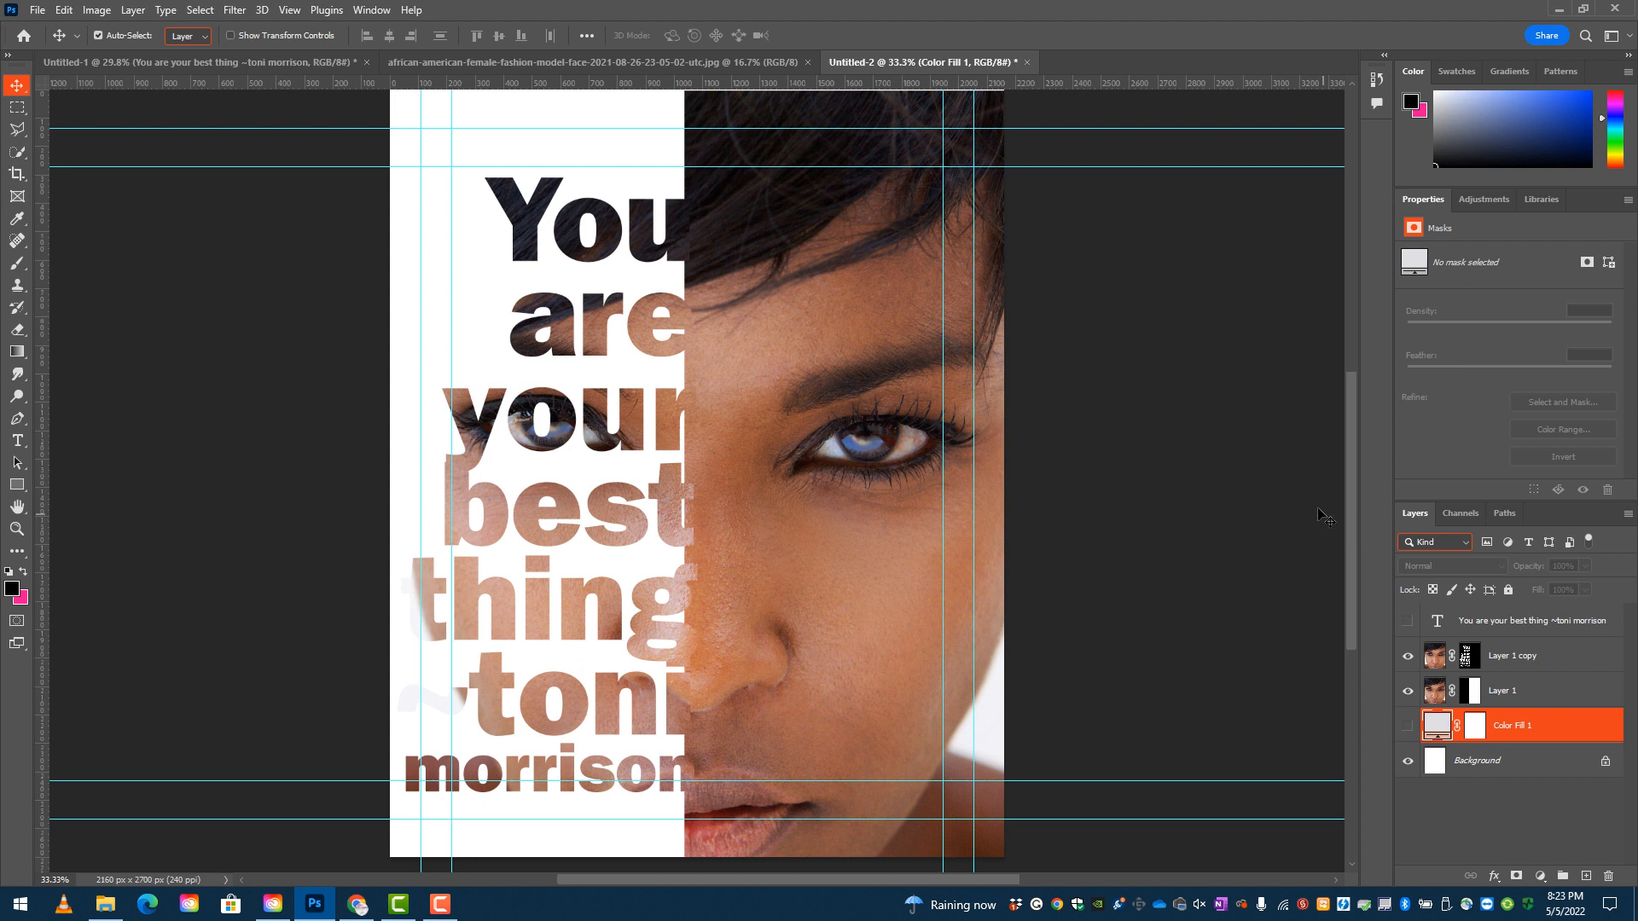
{"action": "left_click", "coordinate": [1508, 658]}
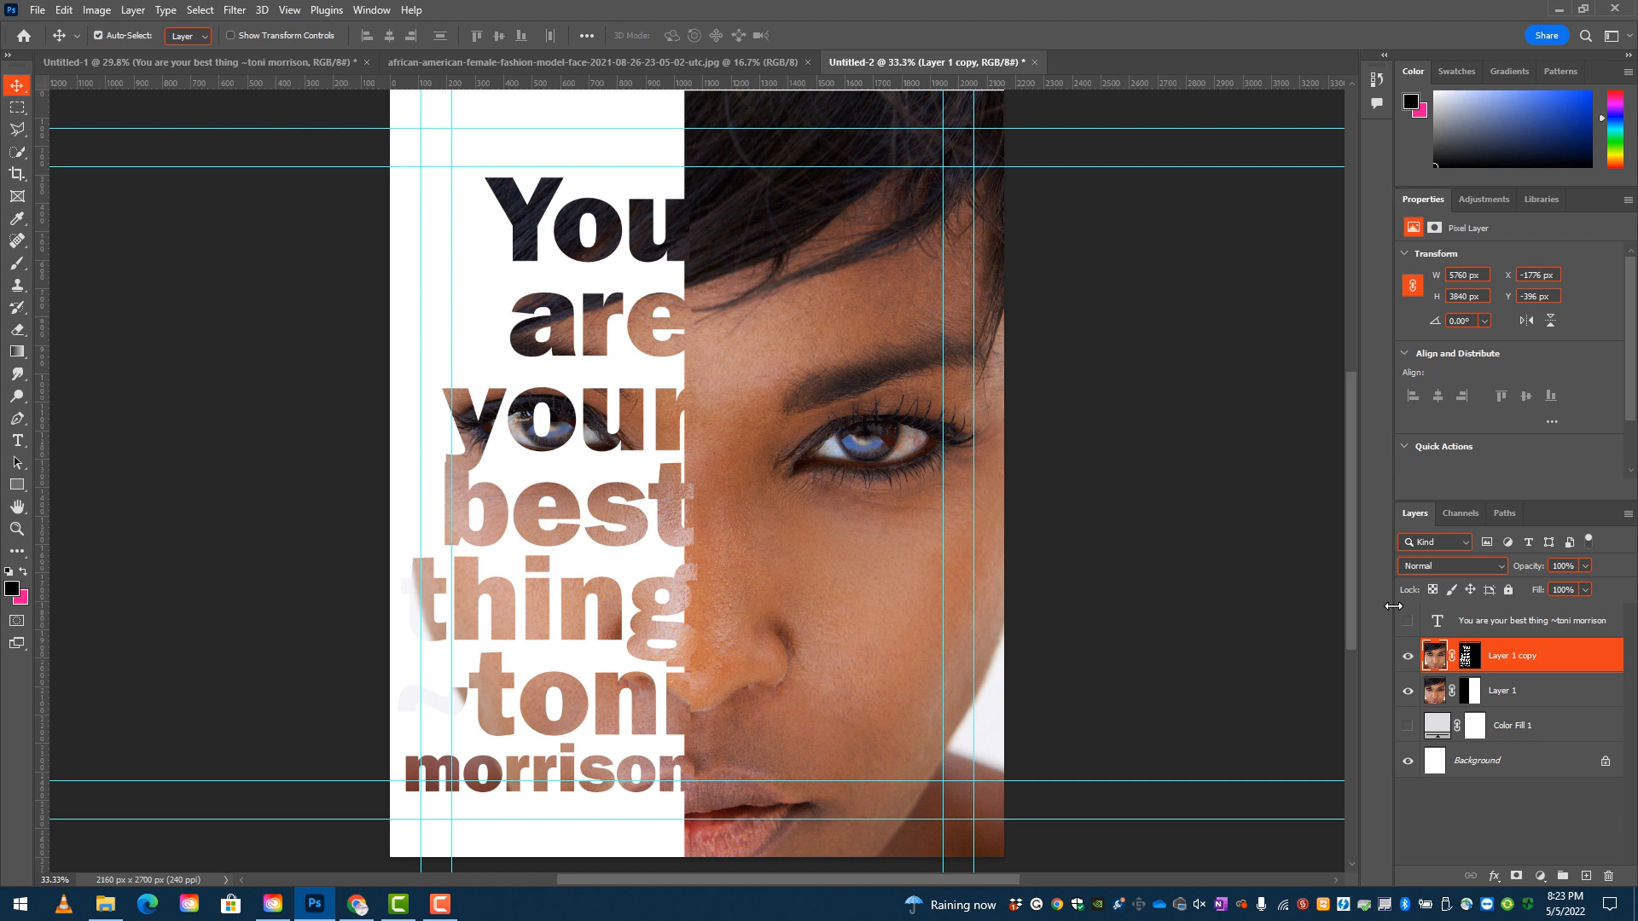